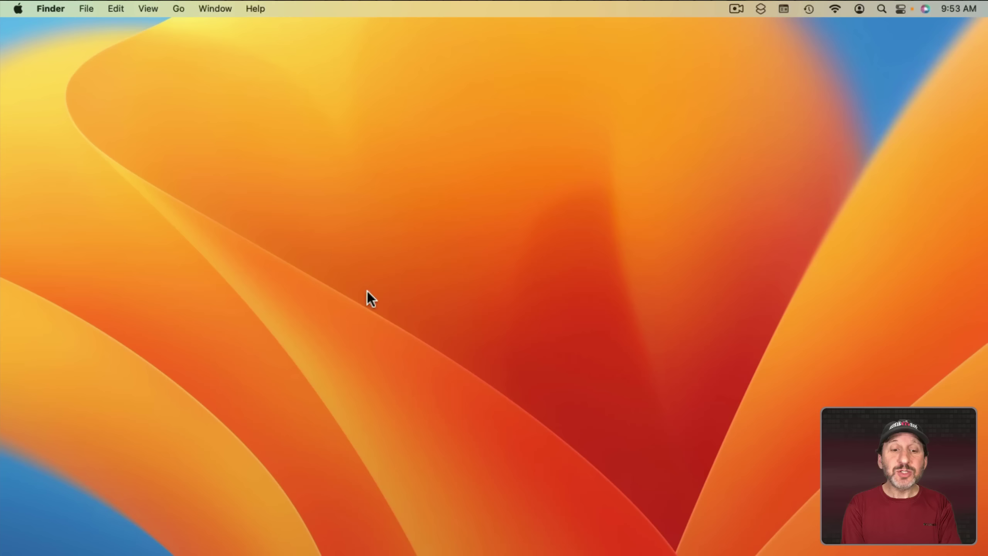
- Launch Clock from a Spotlight search for 'clock', showing the Cupertino, Denver and New York world clocks
key(super+space)
text(clock)
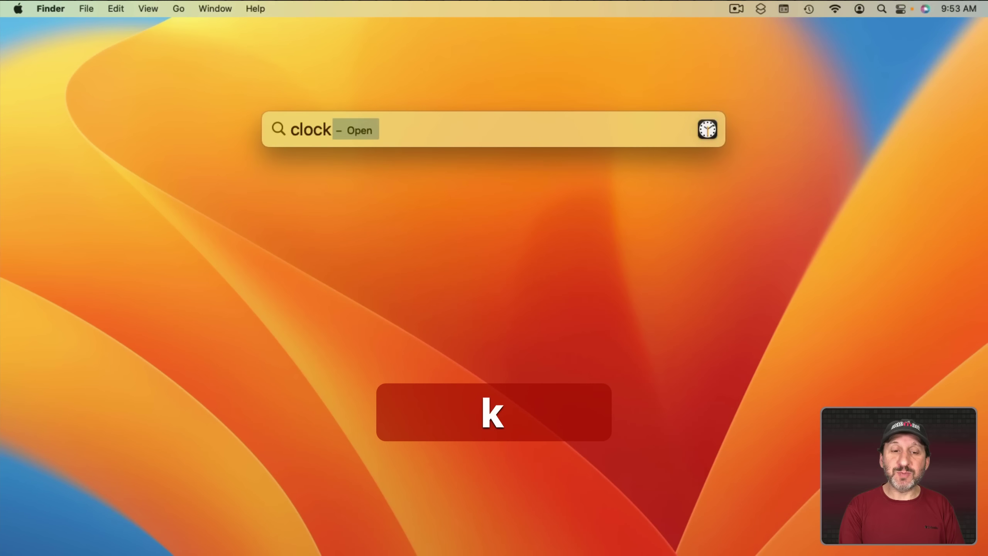
key(Return)
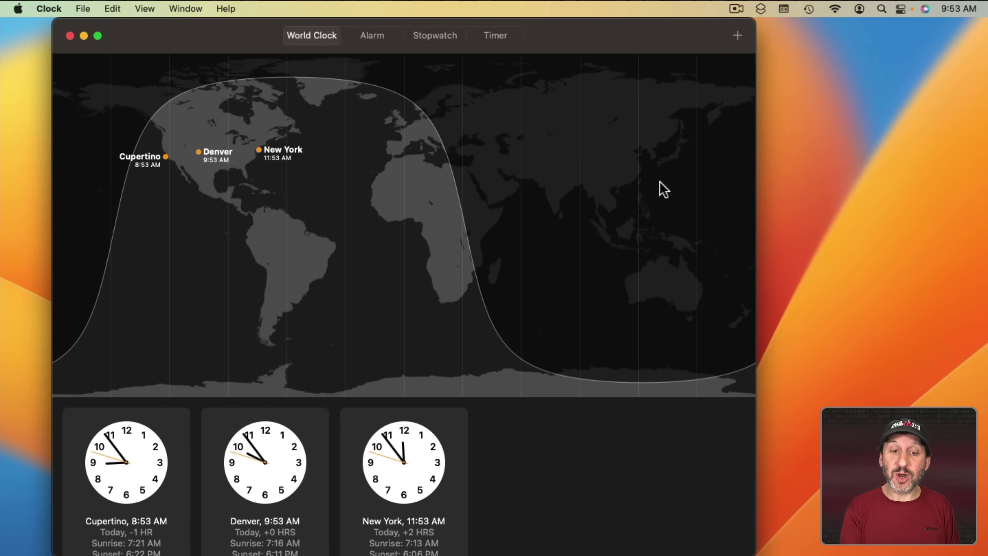
mouse_move(149, 494)
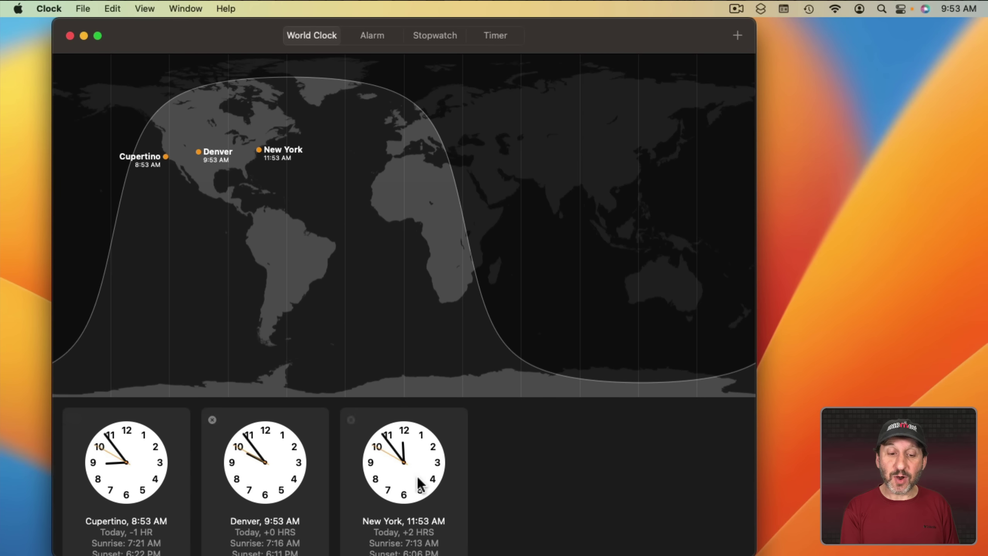
mouse_move(432, 491)
mouse_move(287, 529)
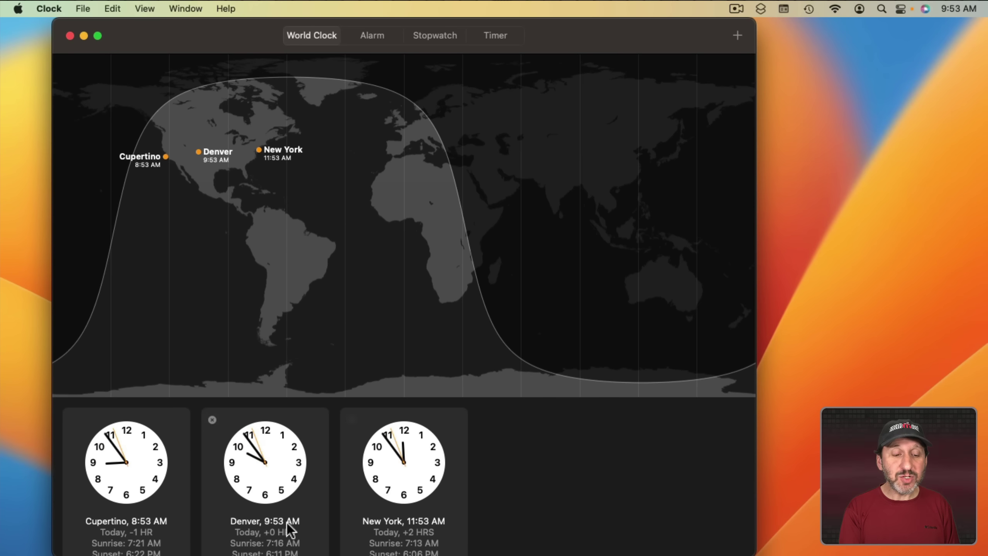
scroll(272, 520, down, 2)
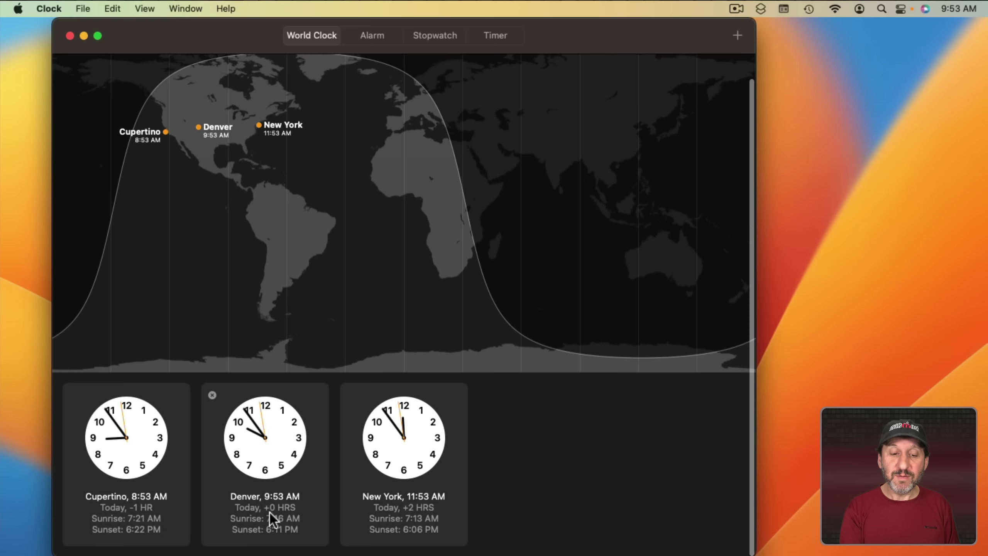
scroll(247, 535, up, 2)
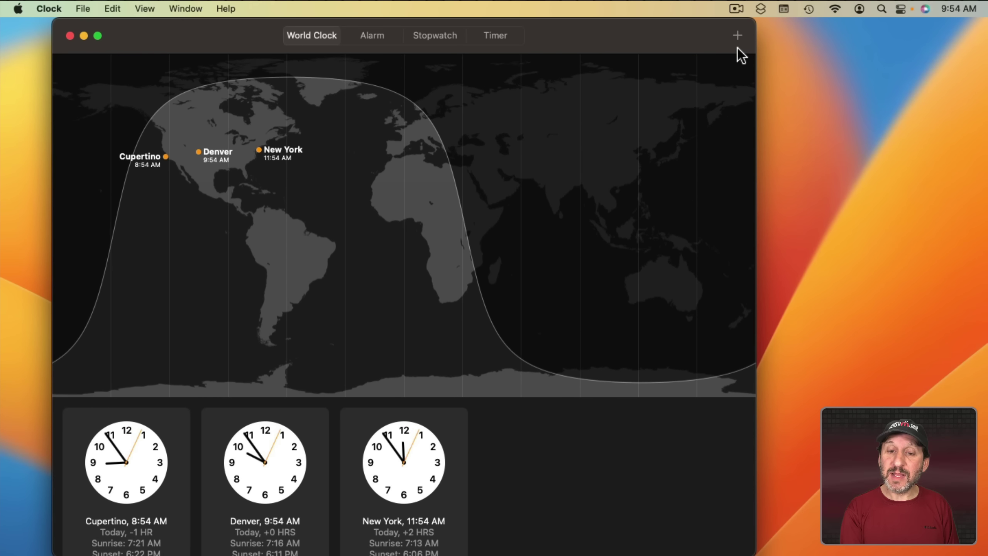
- Add Reykjavik, Iceland and Sydney, Australia as world clocks, searching 'rey' and 'syd'
click(738, 36)
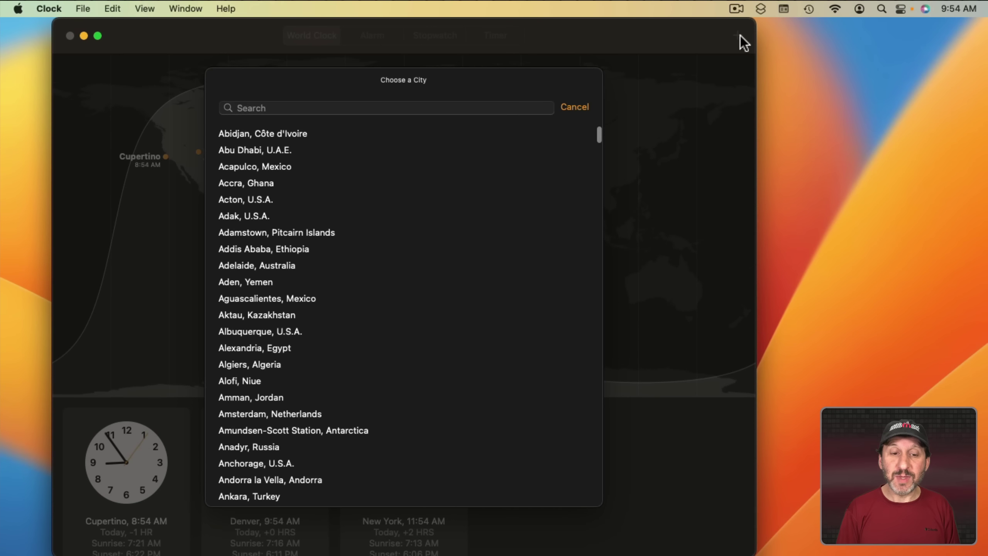
click(282, 108)
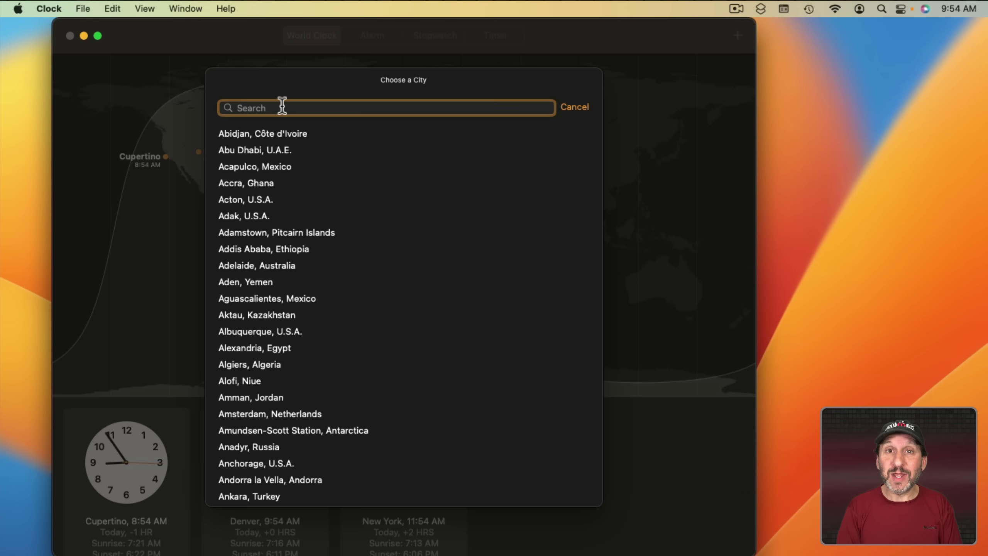
text(rey)
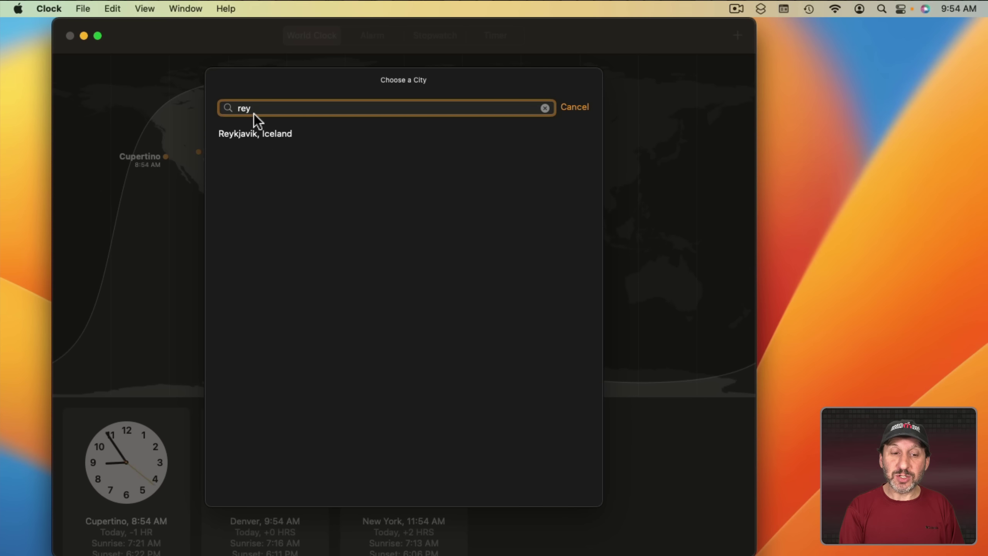
click(236, 134)
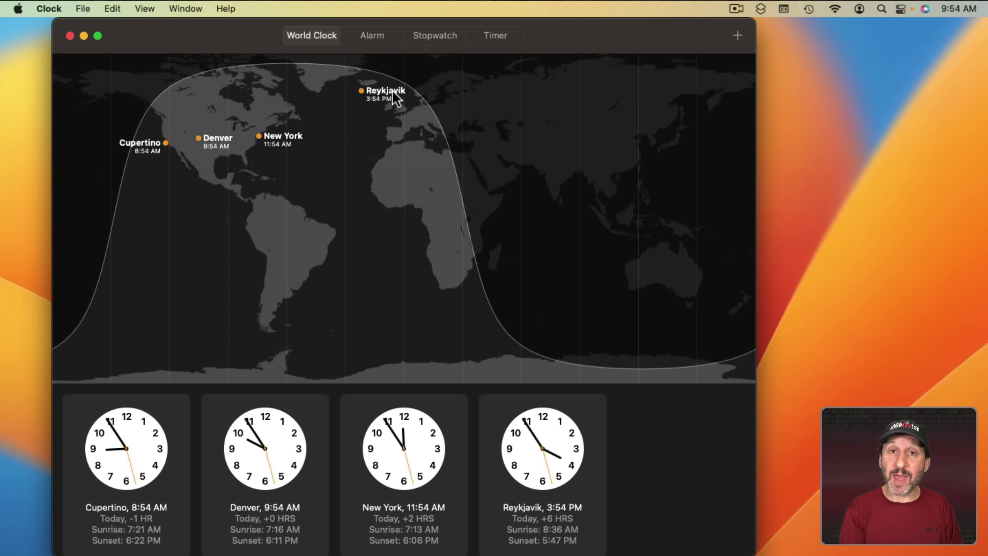
click(737, 36)
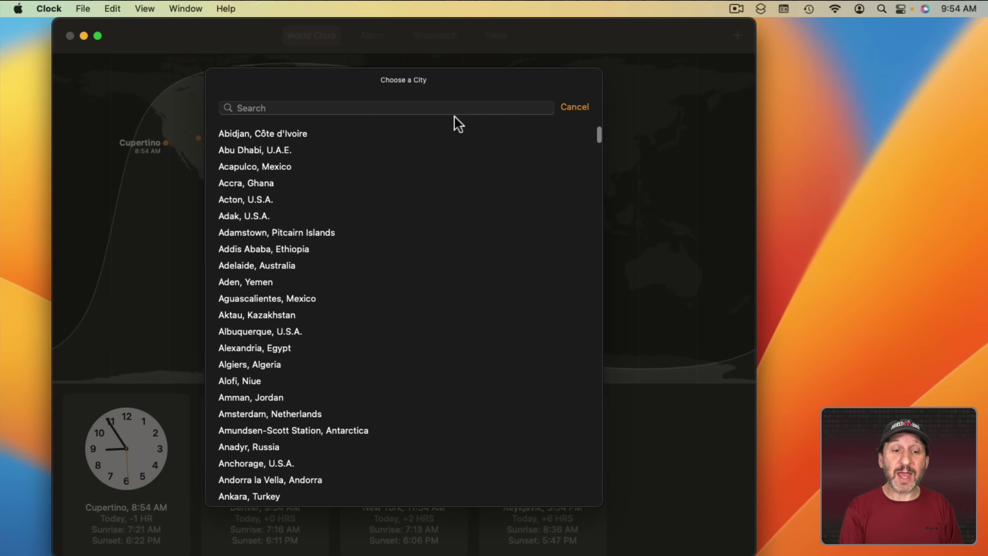
click(355, 108)
text(syd)
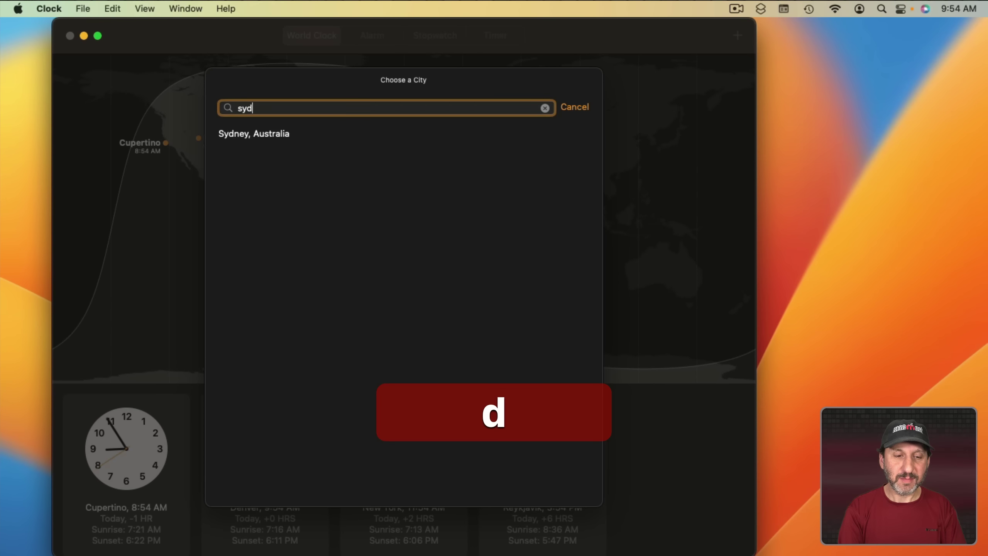
click(270, 134)
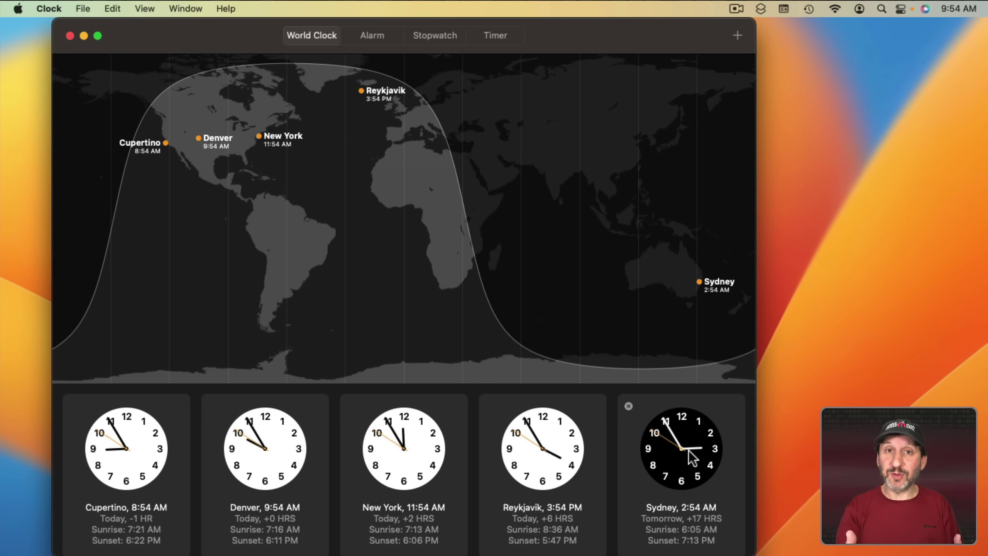
scroll(691, 458, up, 2)
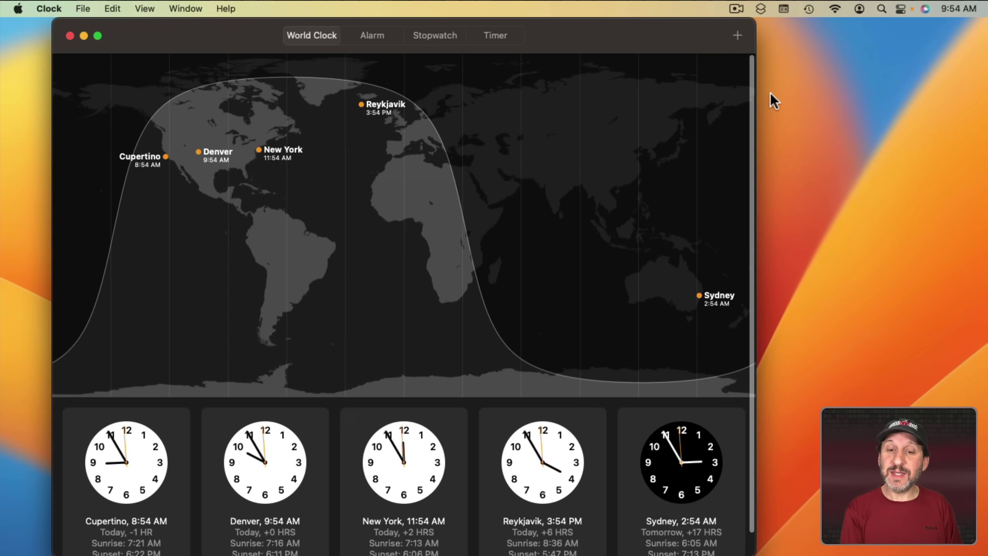
- Add Honolulu, U.S.A. (searched as 'hono') and drag its clock to the first position
click(737, 35)
text(hono)
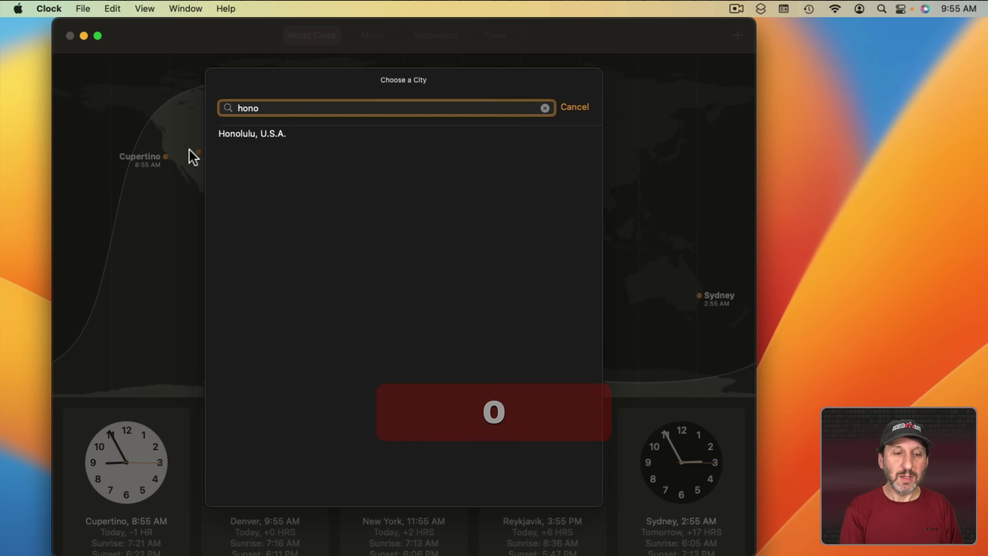
click(229, 134)
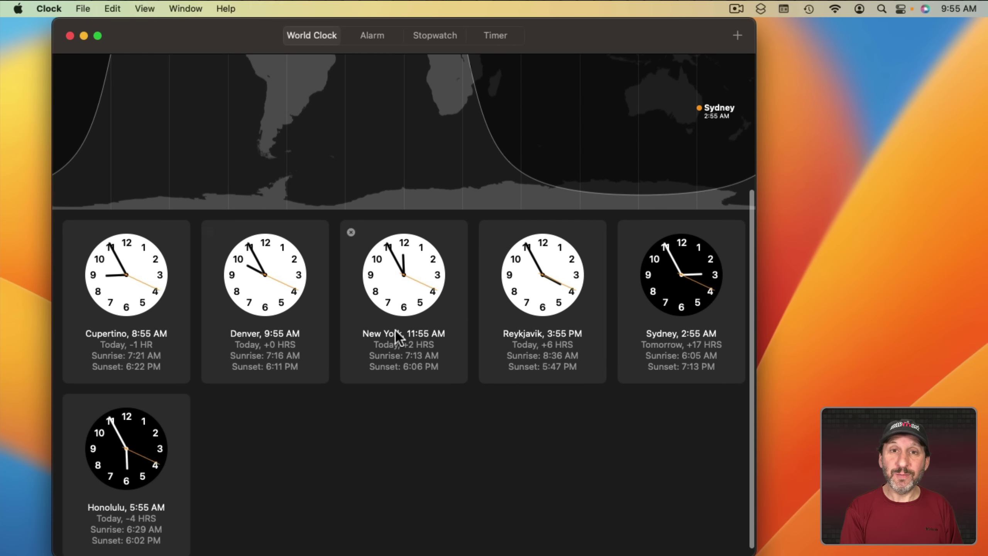
drag(121, 464, 141, 306)
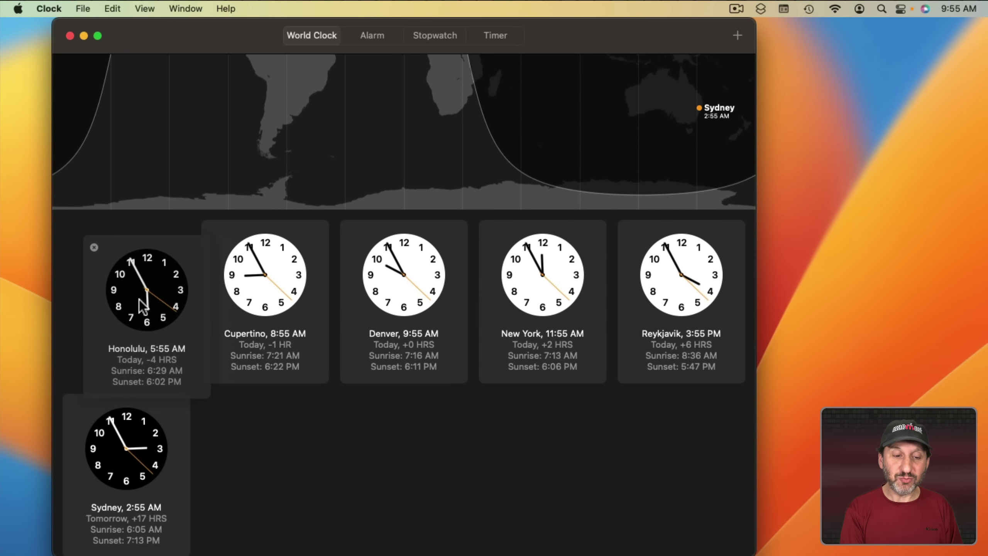
- Remove the Reykjavik and Sydney clocks
scroll(393, 269, up, 5)
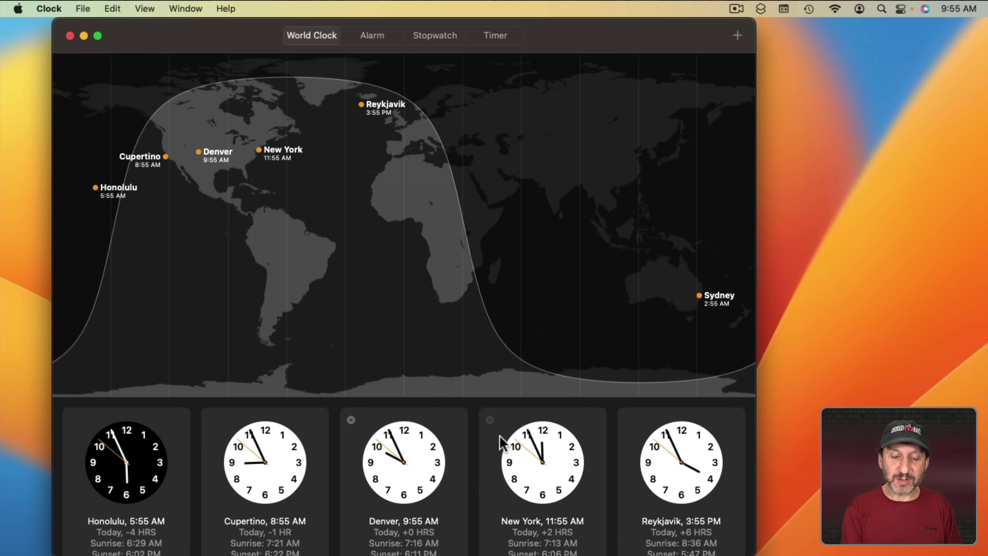
click(629, 419)
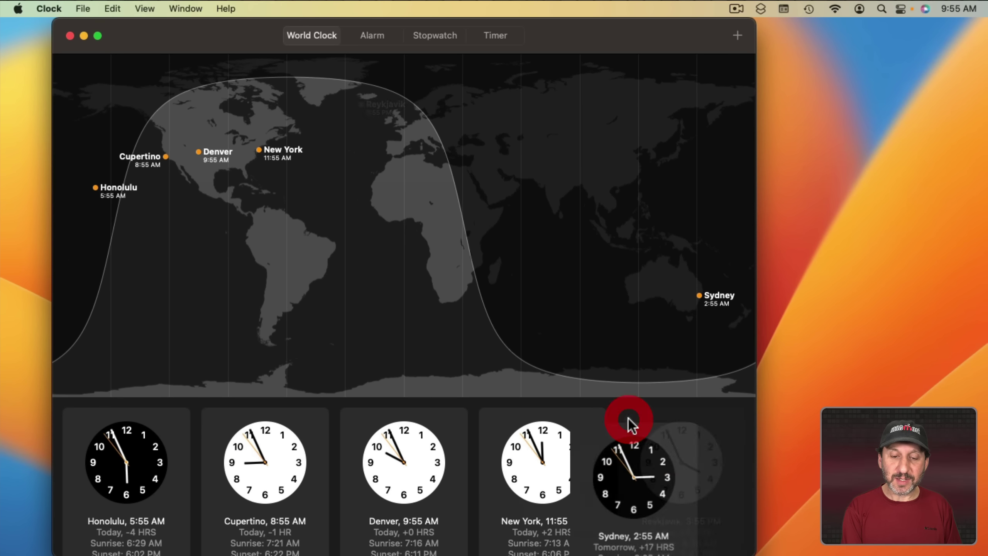
click(629, 421)
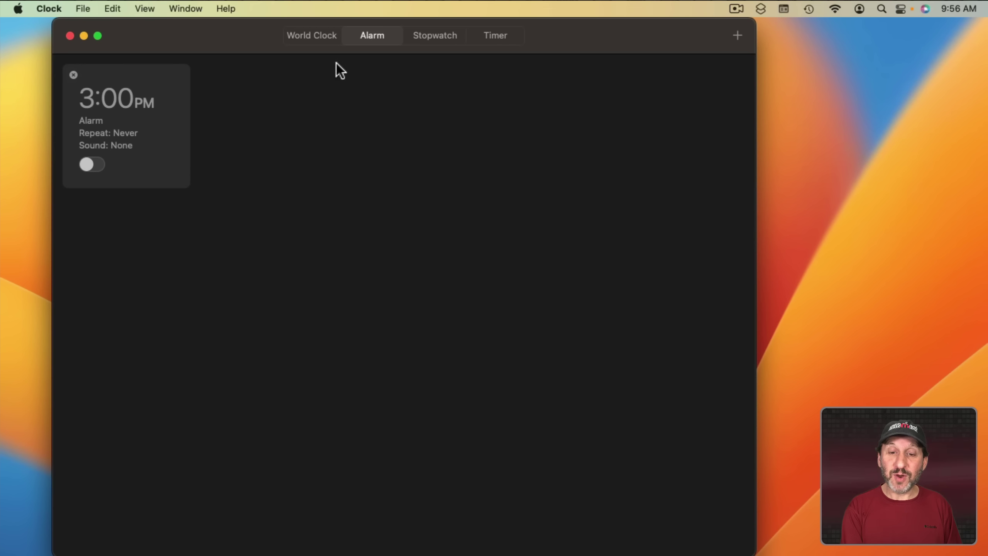
- Start a new alarm and set its time to 10:00
click(737, 35)
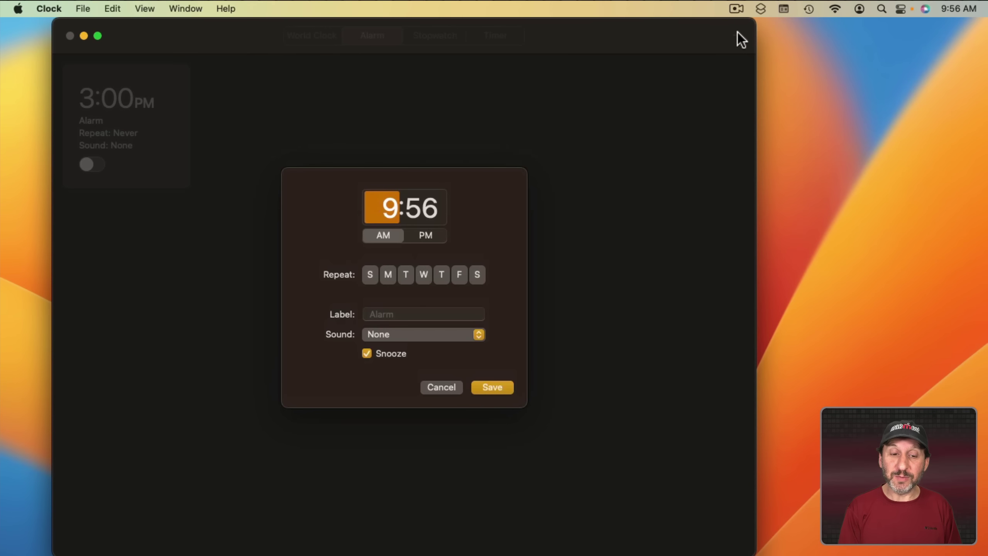
text(10)
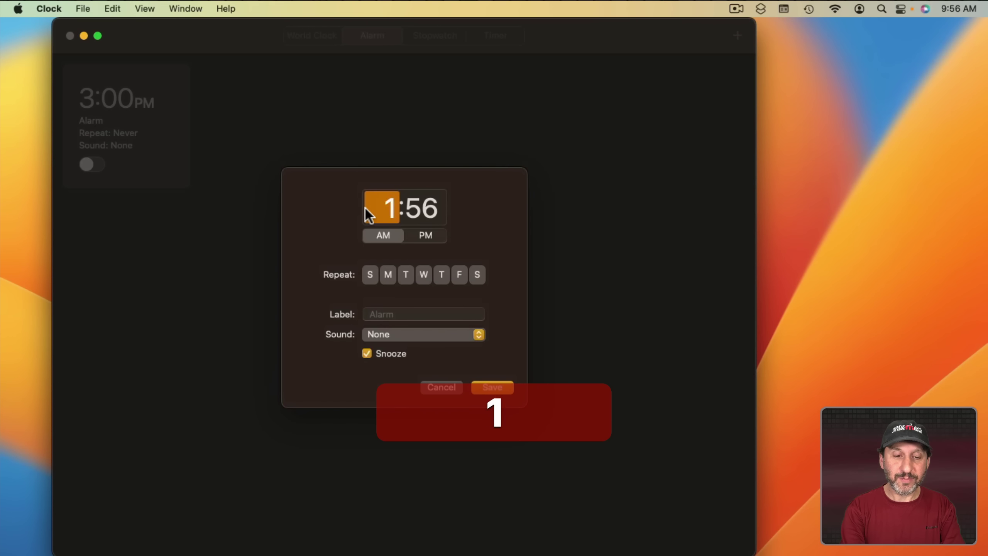
key(Tab)
text(00)
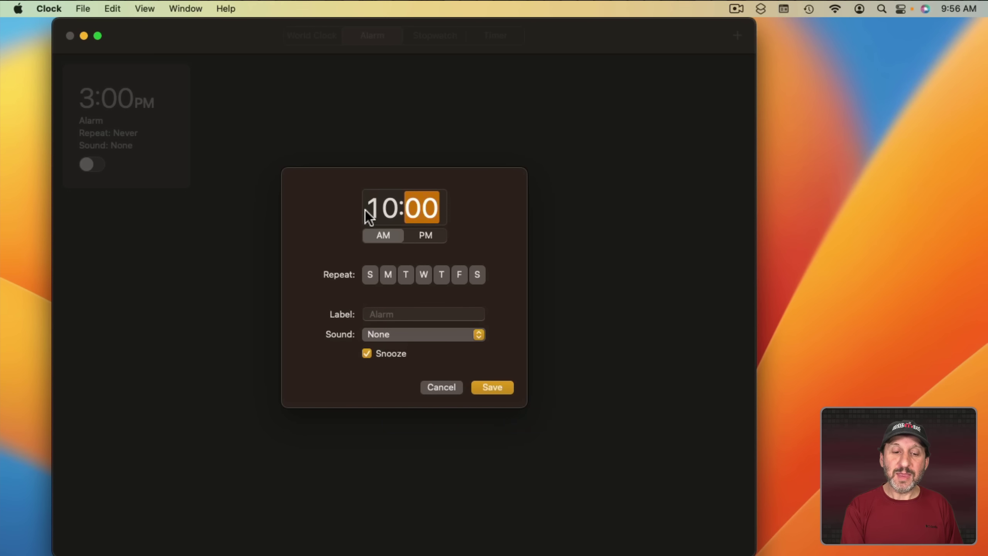
- Try repeat schedules: Monday–Tuesday, then Monday–Friday, then every day of the week
click(372, 276)
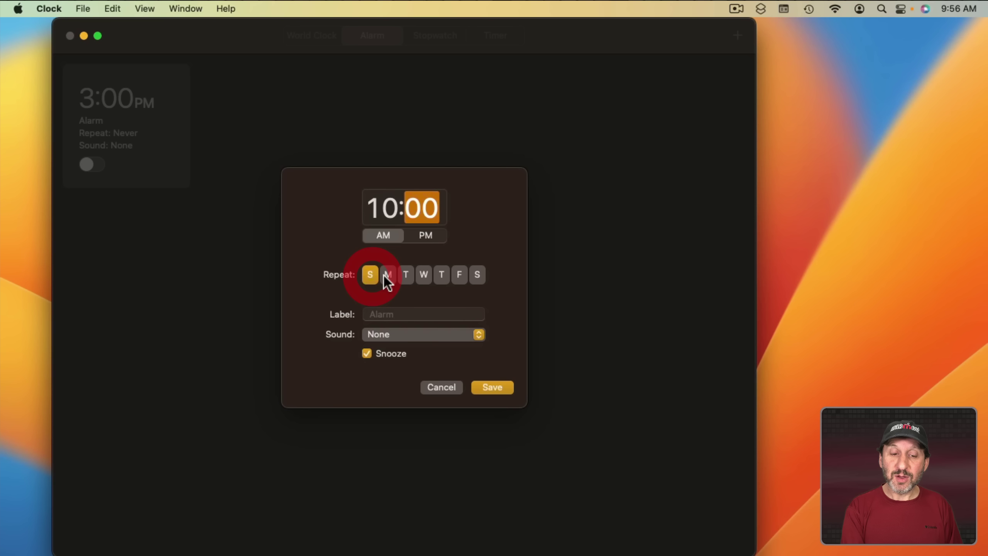
click(388, 276)
click(405, 277)
click(371, 275)
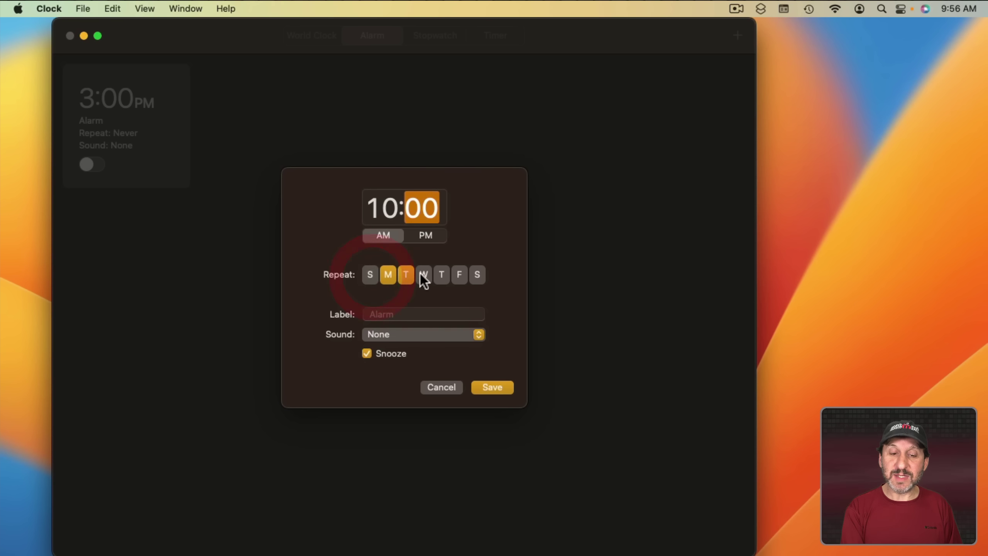
click(423, 274)
click(442, 274)
click(459, 274)
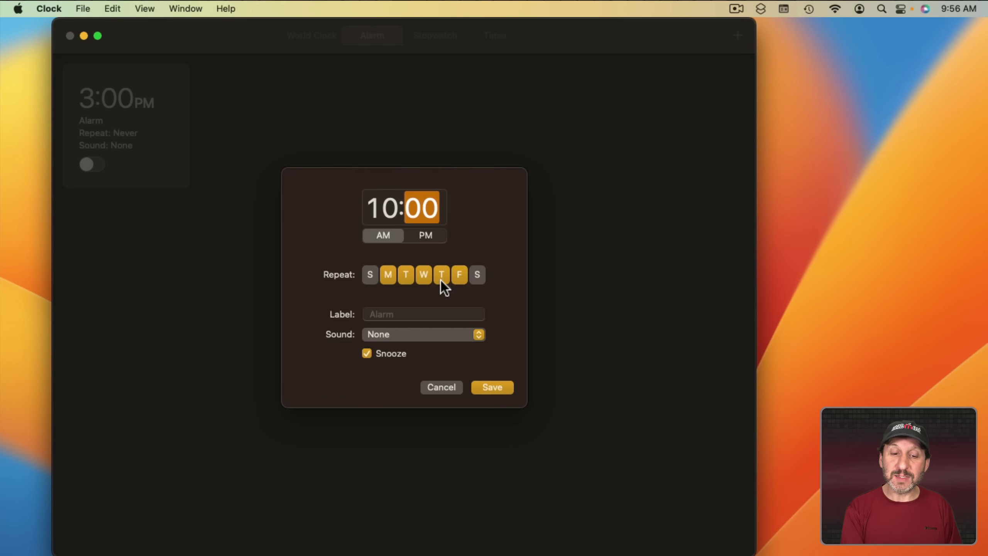
click(477, 275)
click(371, 275)
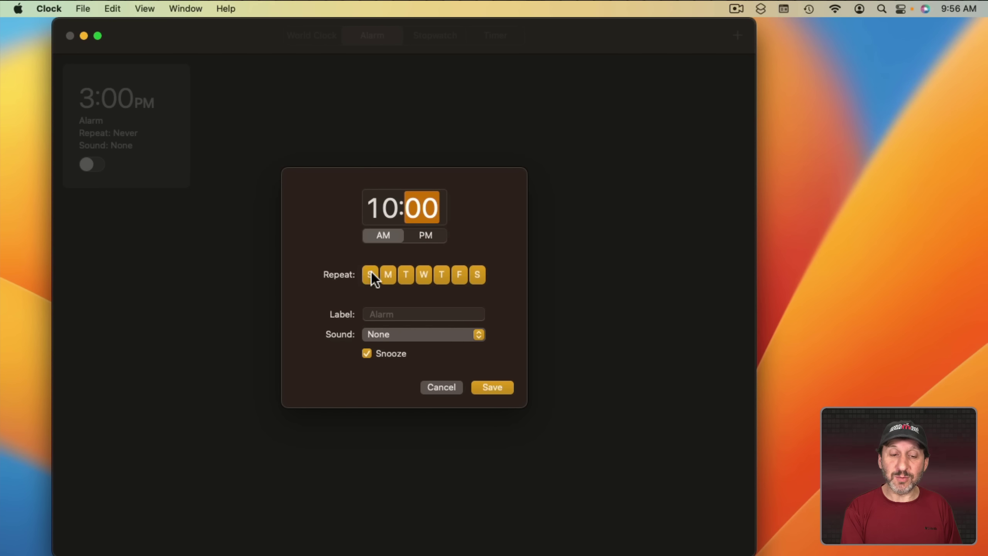
- Deselect all seven repeat days, Sunday through Saturday
click(371, 274)
click(388, 274)
click(406, 275)
click(424, 275)
click(442, 276)
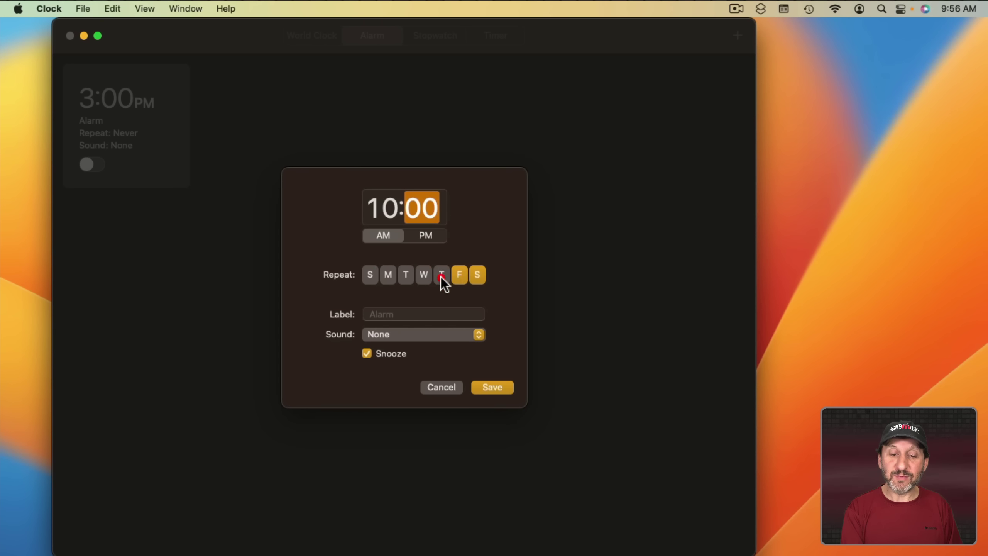
click(460, 275)
click(477, 274)
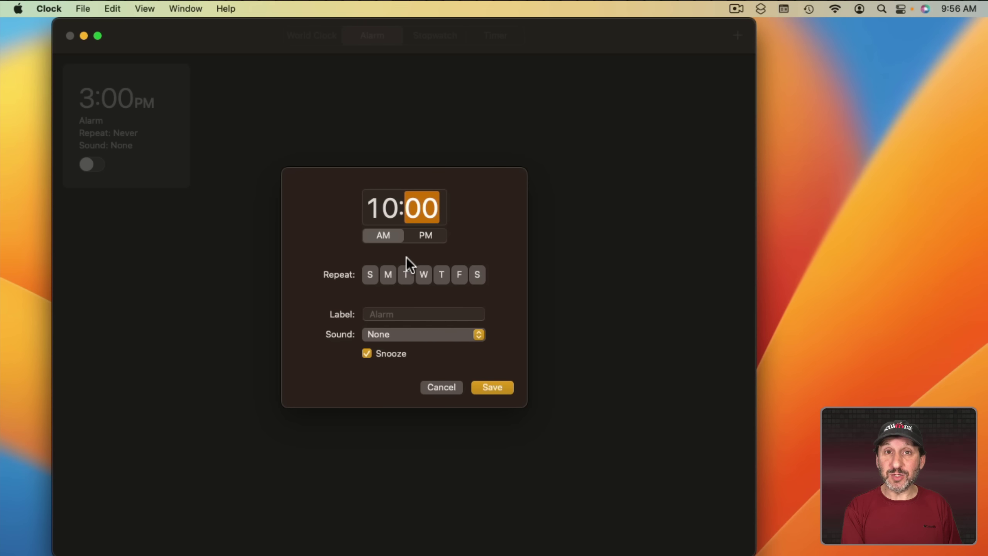
- Label the 10:00 AM alarm 'Test', keep the sound as None, and save it
click(392, 314)
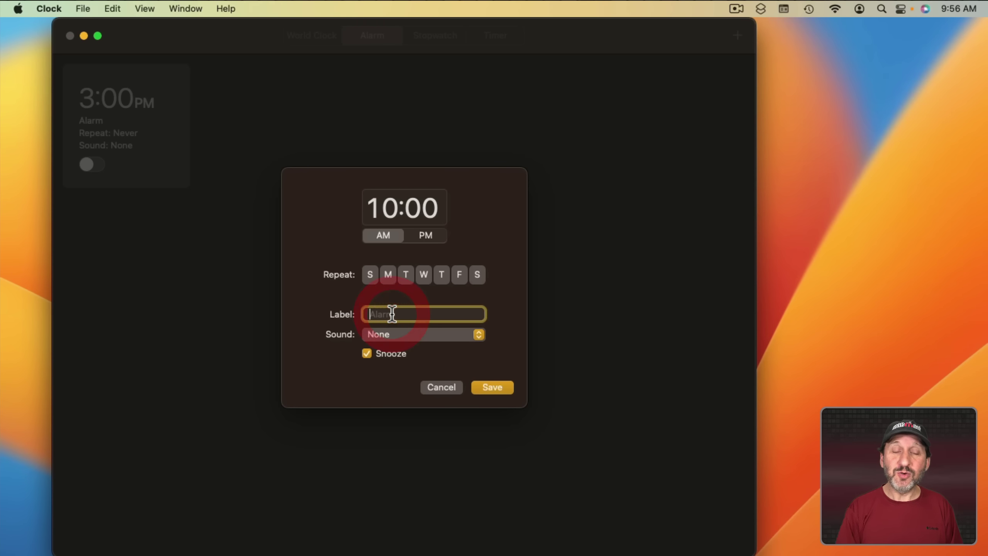
text(Test)
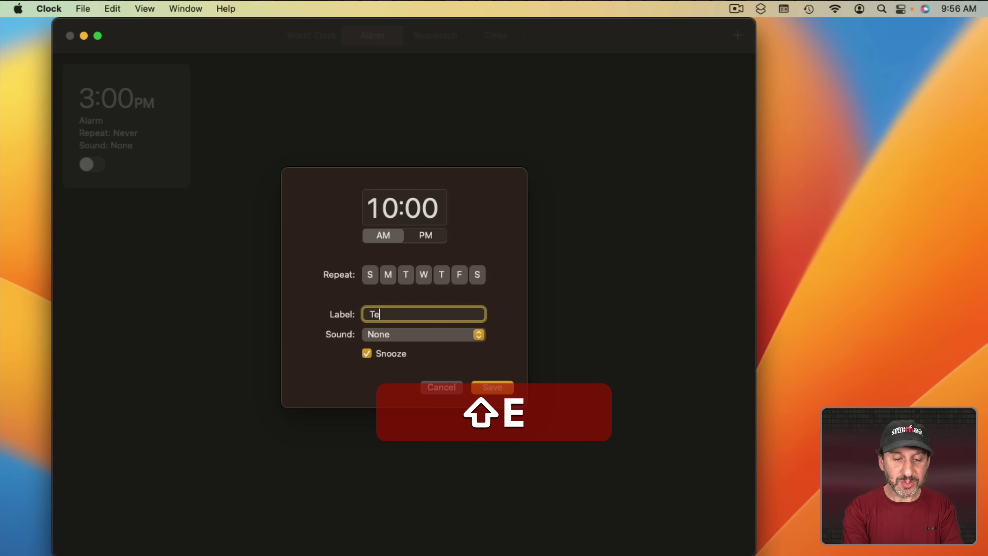
click(390, 335)
mouse_move(395, 16)
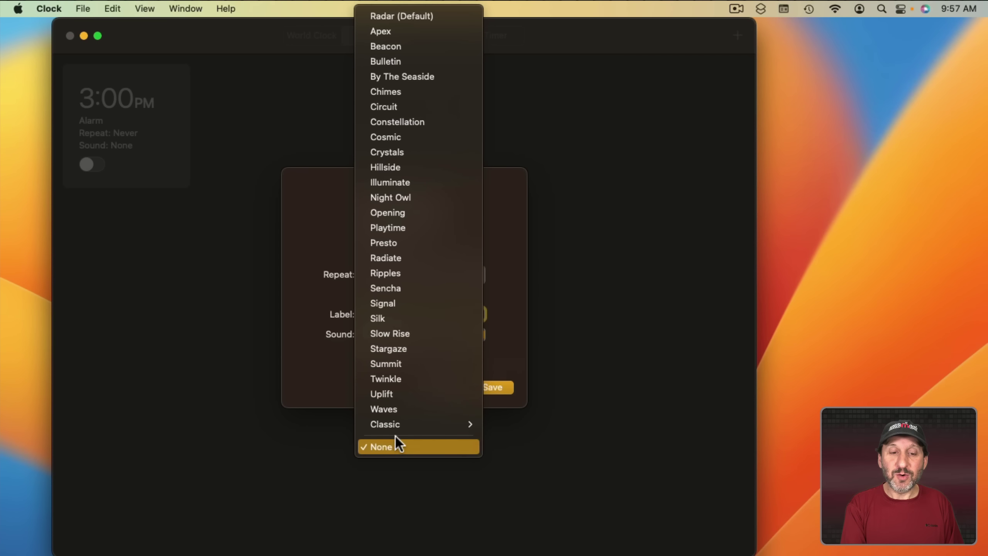
click(322, 372)
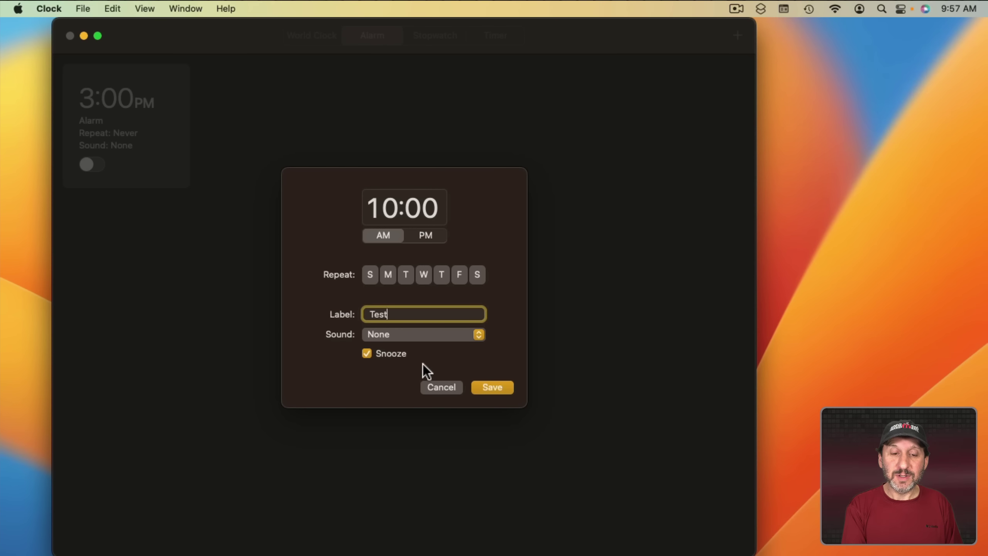
click(501, 386)
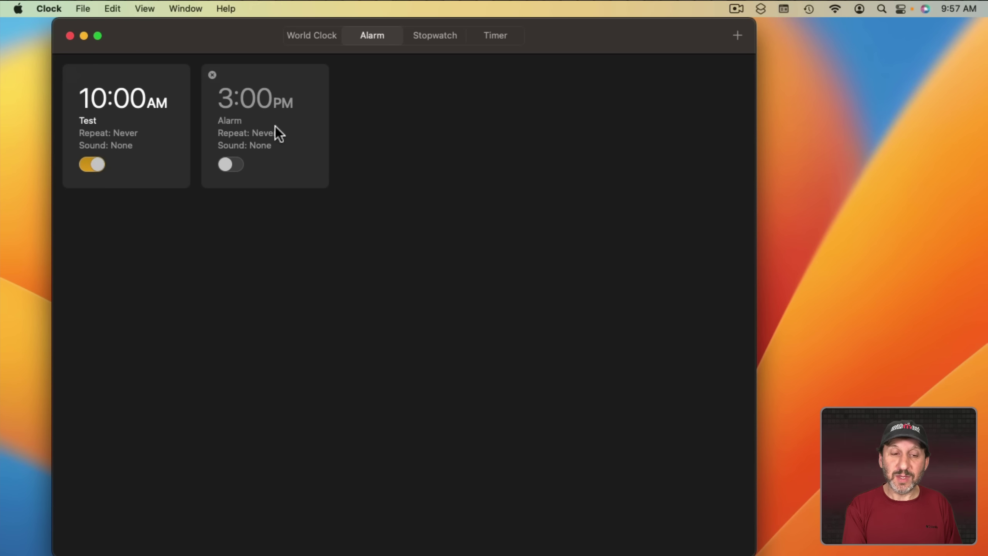
- Delete the 3:00 PM alarm and toggle Test off and back on
click(212, 75)
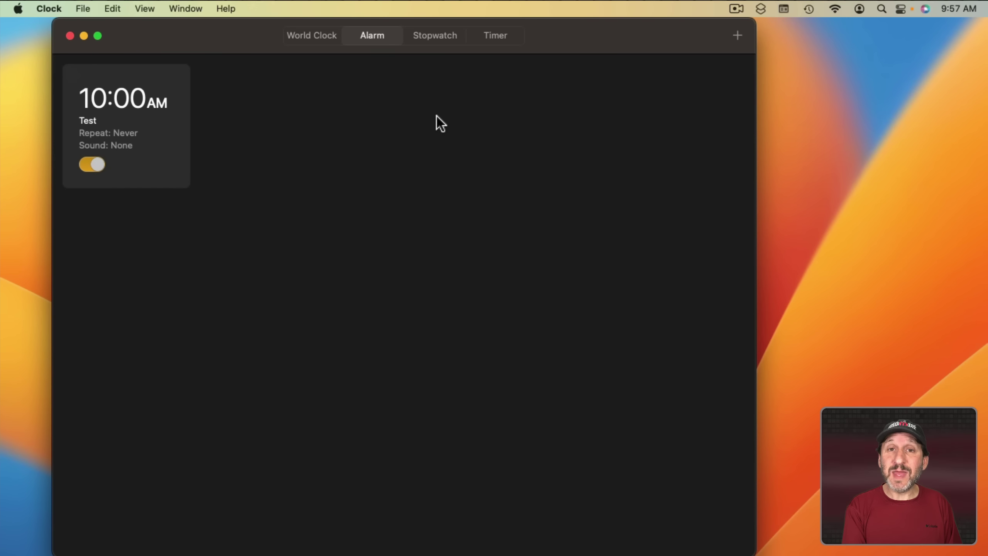
click(96, 169)
click(97, 168)
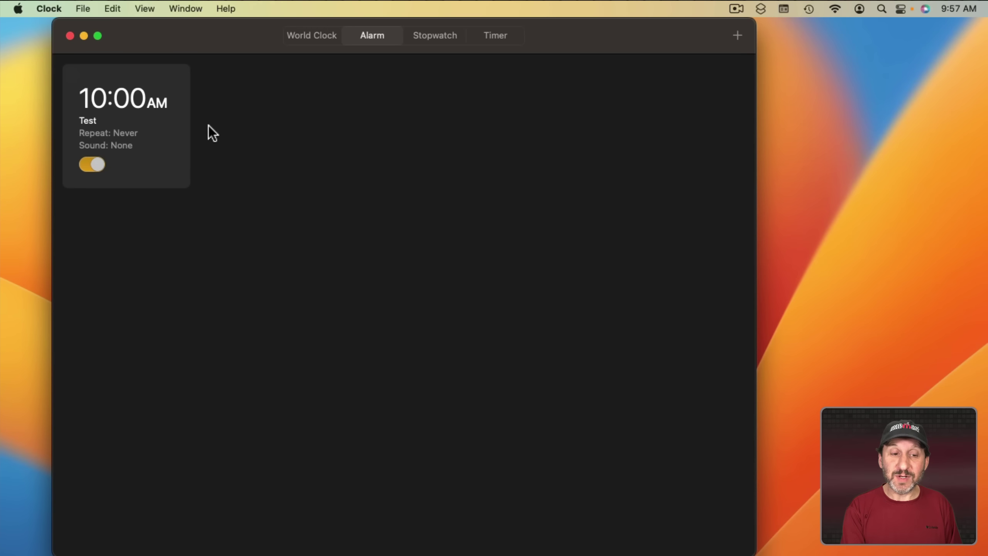
- Save a new alarm at 600 (6:00 AM) with the Radiate sound and label 'Early Wakup'
click(738, 37)
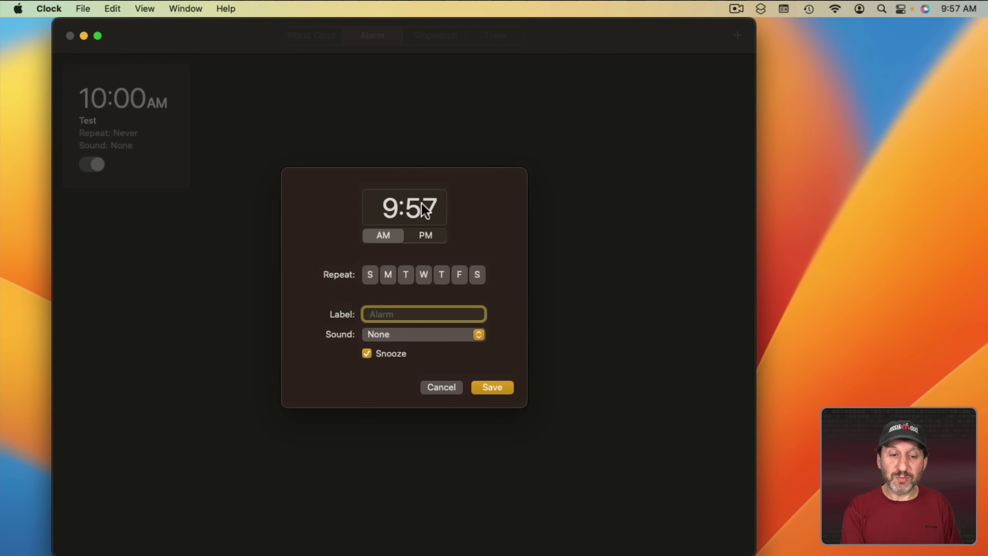
click(382, 212)
text(60)
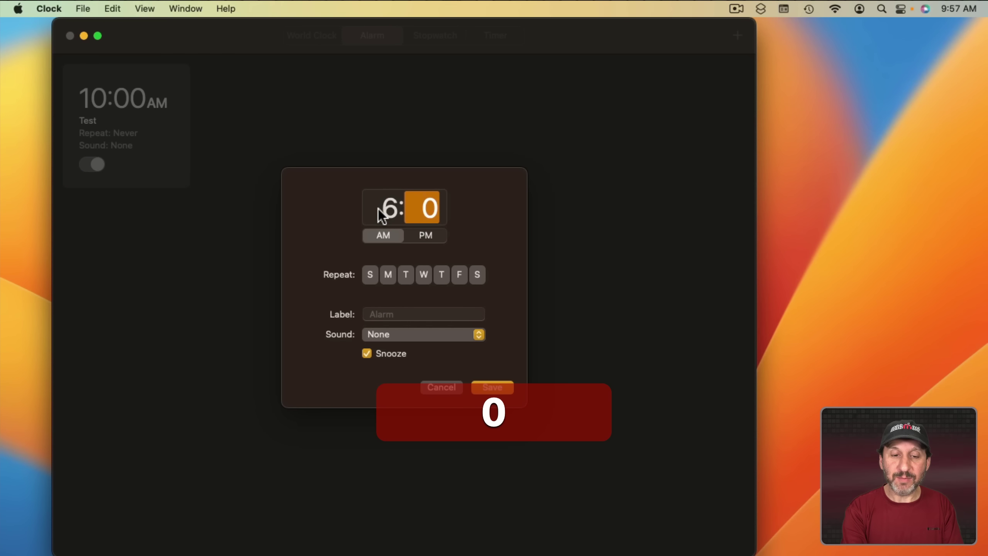
text(0)
click(396, 334)
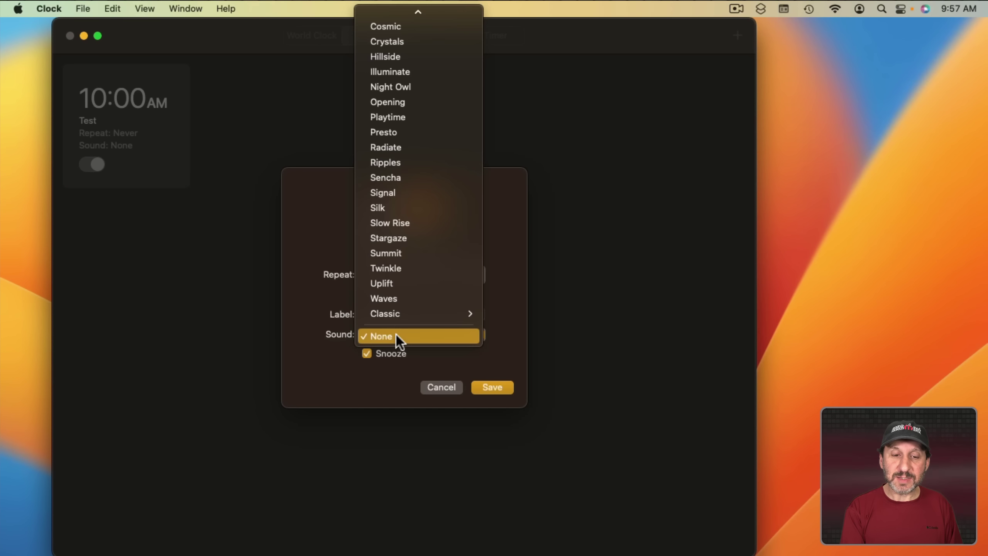
click(412, 147)
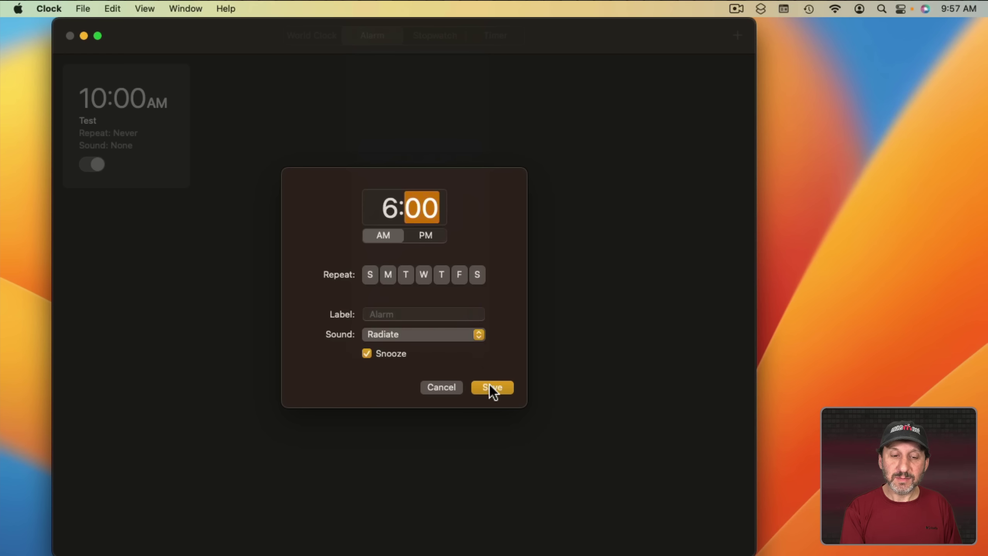
click(429, 314)
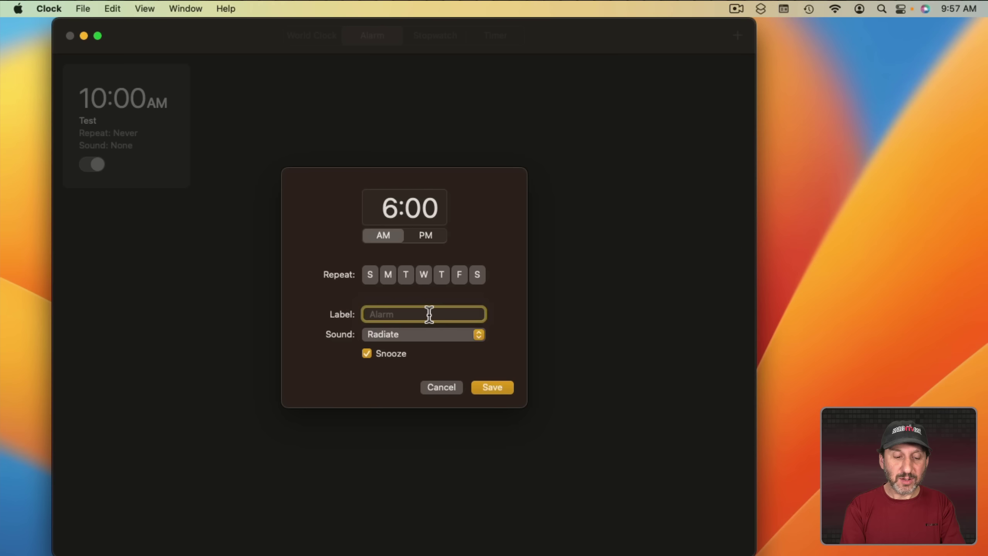
text(Early Wakup)
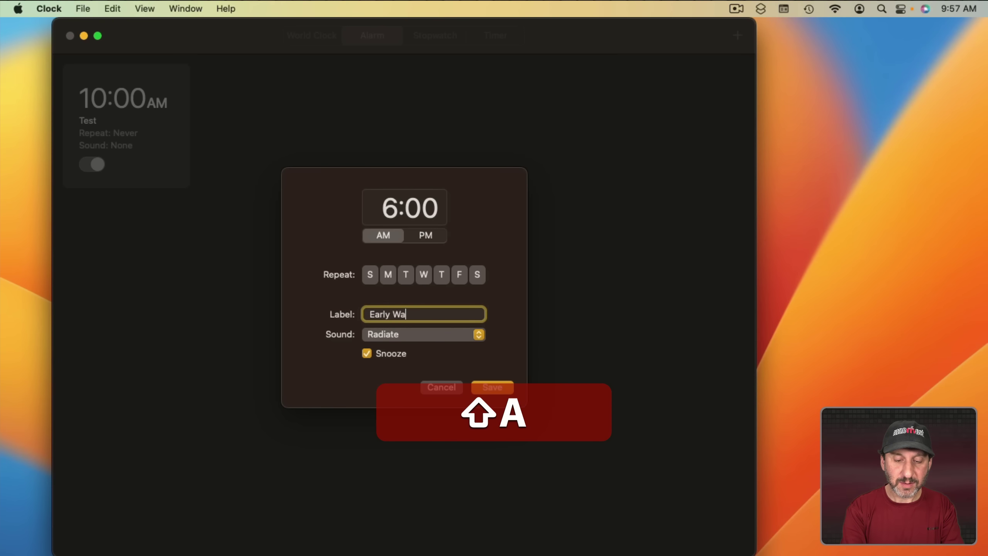
click(505, 389)
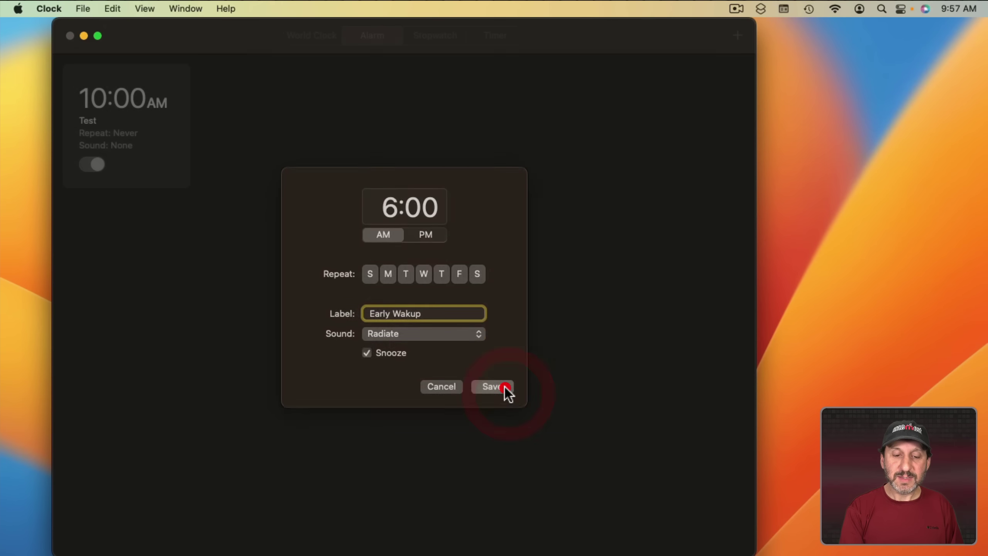
- Toggle the Early Wakup alarm off, on, then off again, leaving it disabled
click(88, 164)
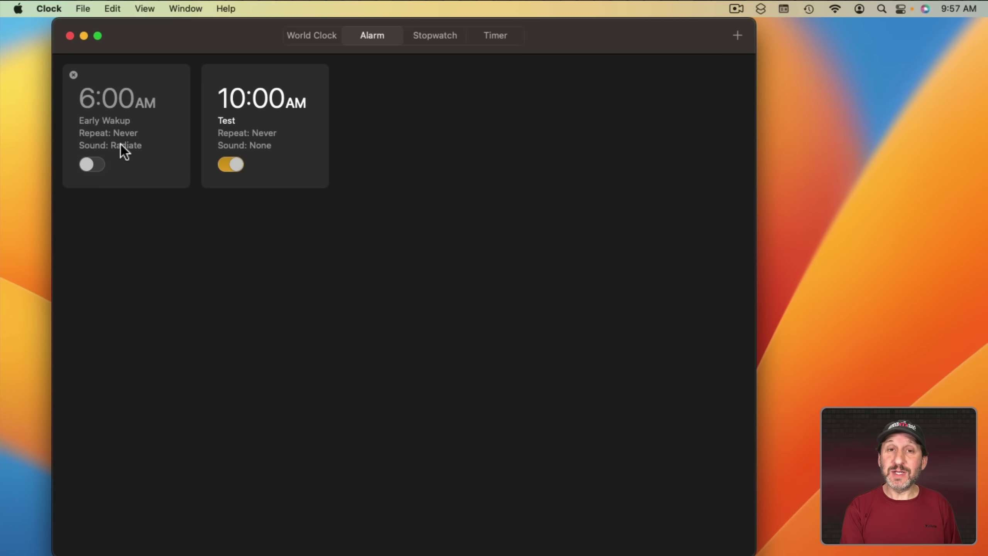
click(93, 160)
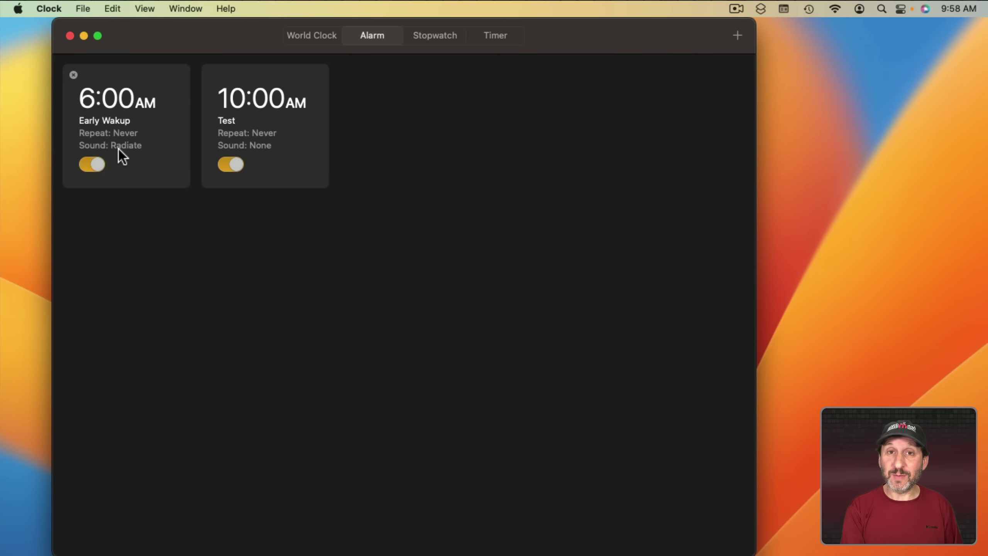
click(102, 167)
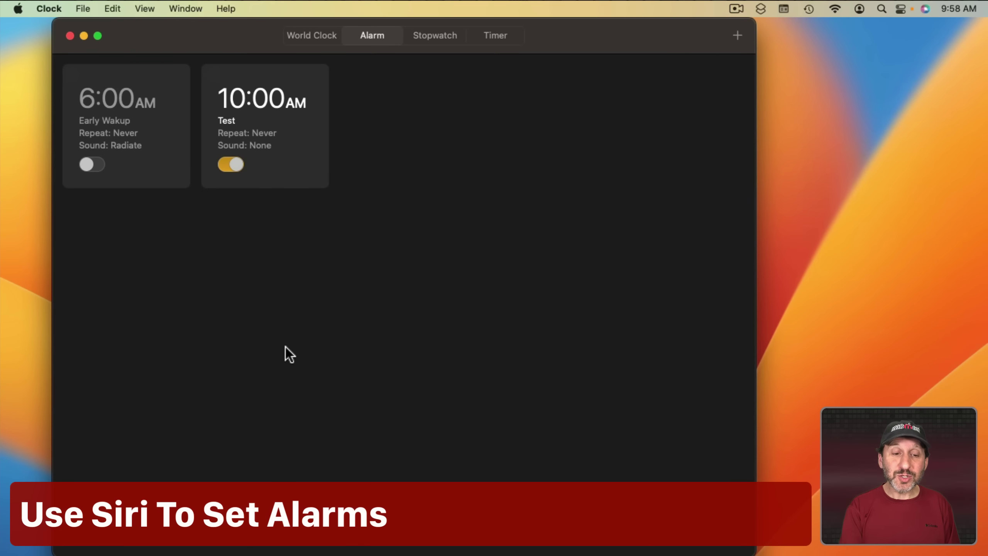
click(926, 9)
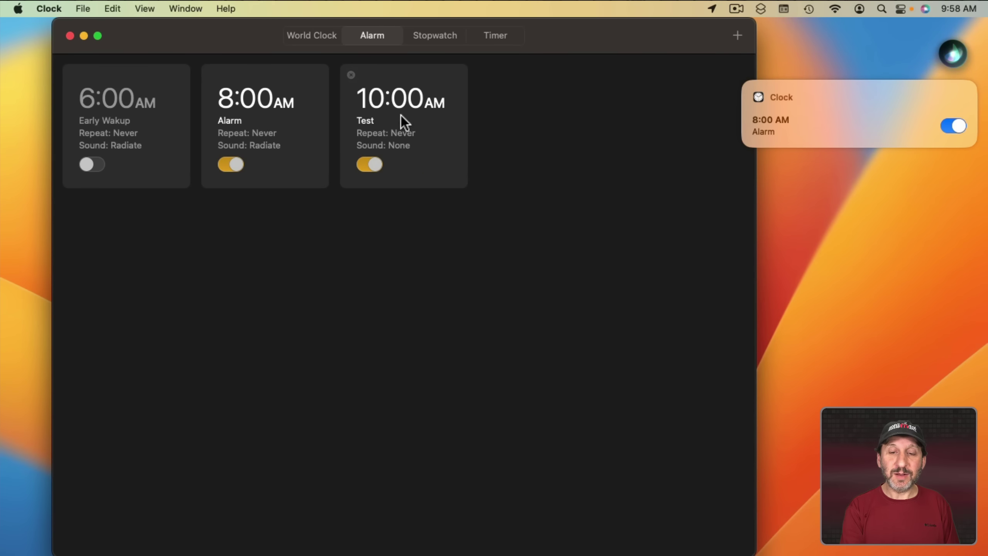
click(954, 126)
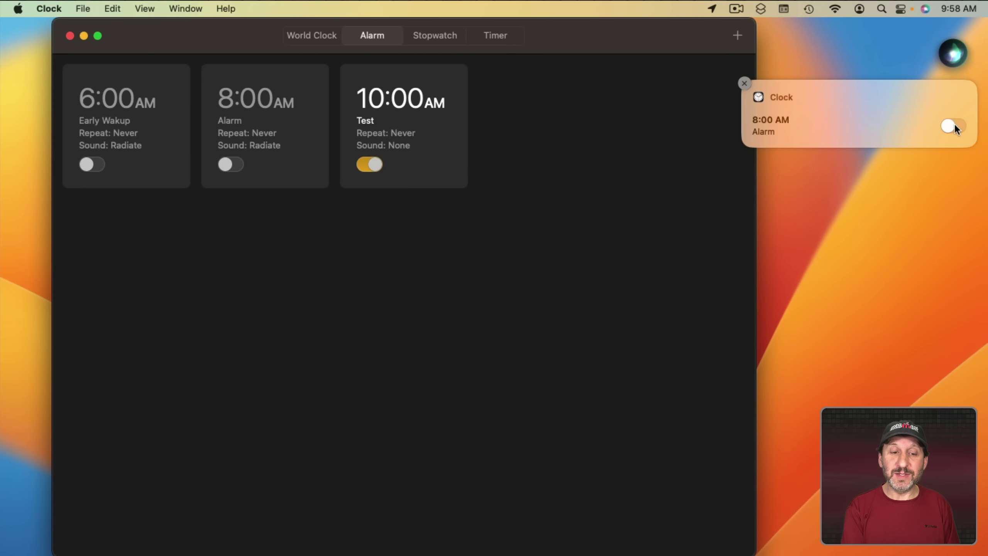
click(744, 84)
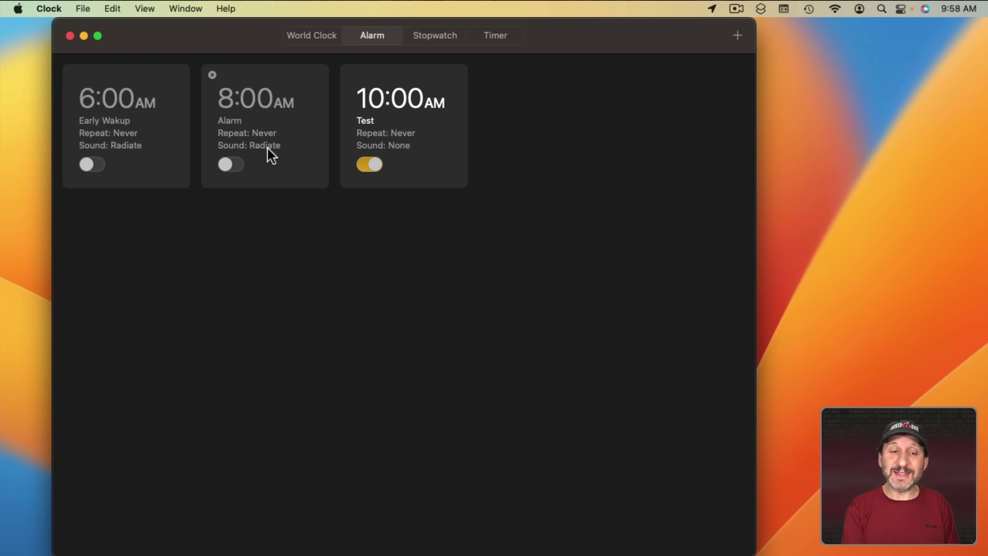
click(927, 7)
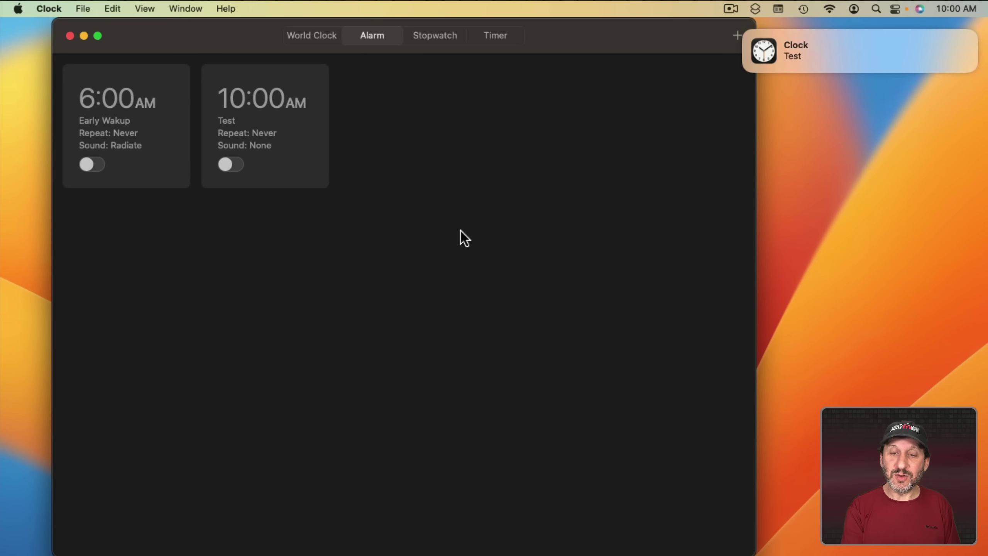
- Snooze the ringing Test alarm from its notification's Options menu
mouse_move(833, 43)
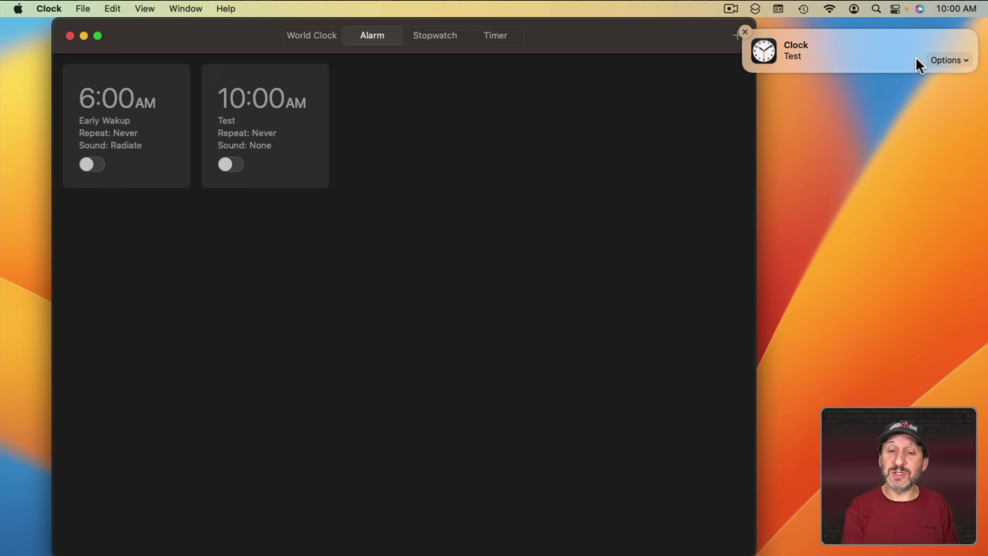
click(950, 60)
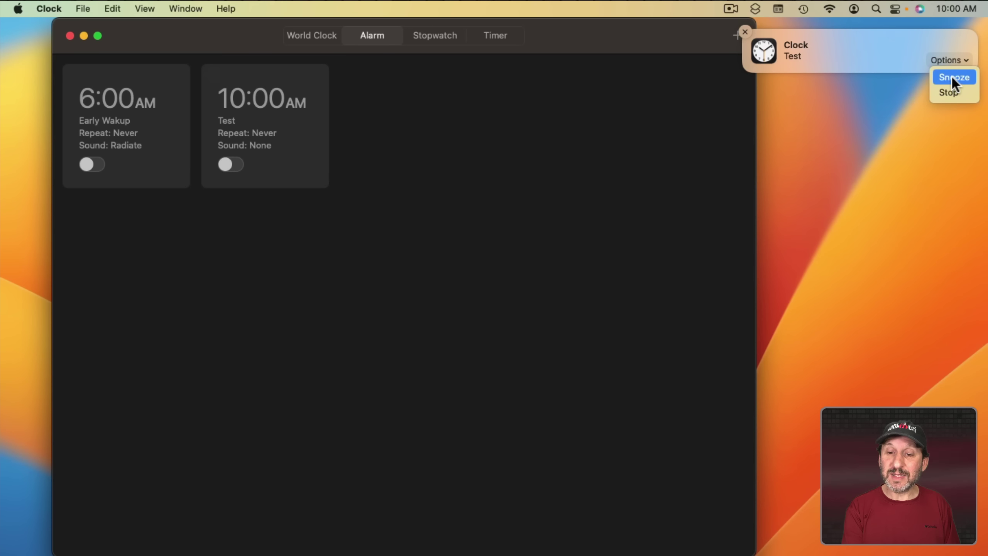
click(953, 78)
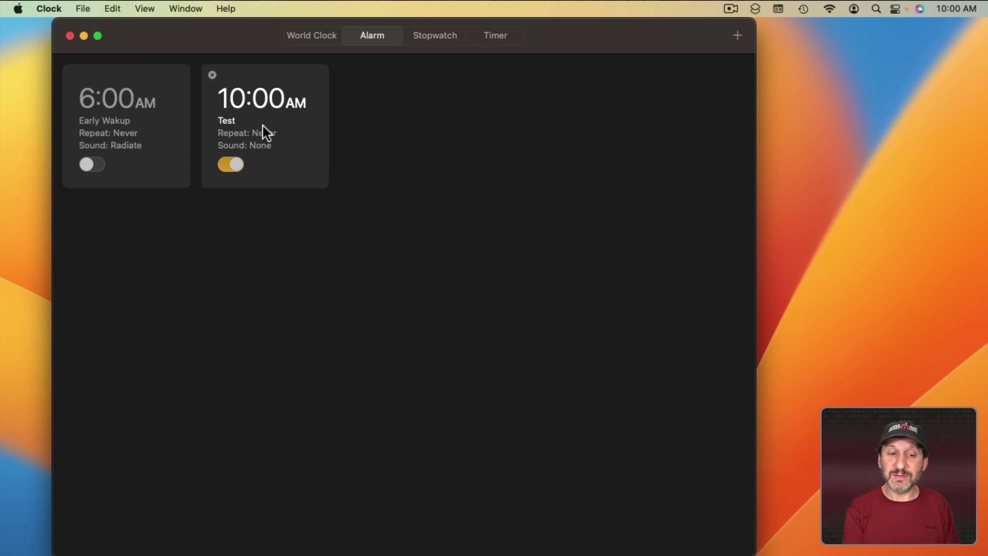
- On the Stopwatch, start timing, record laps, stop at 00:15.53, then resume it
click(440, 35)
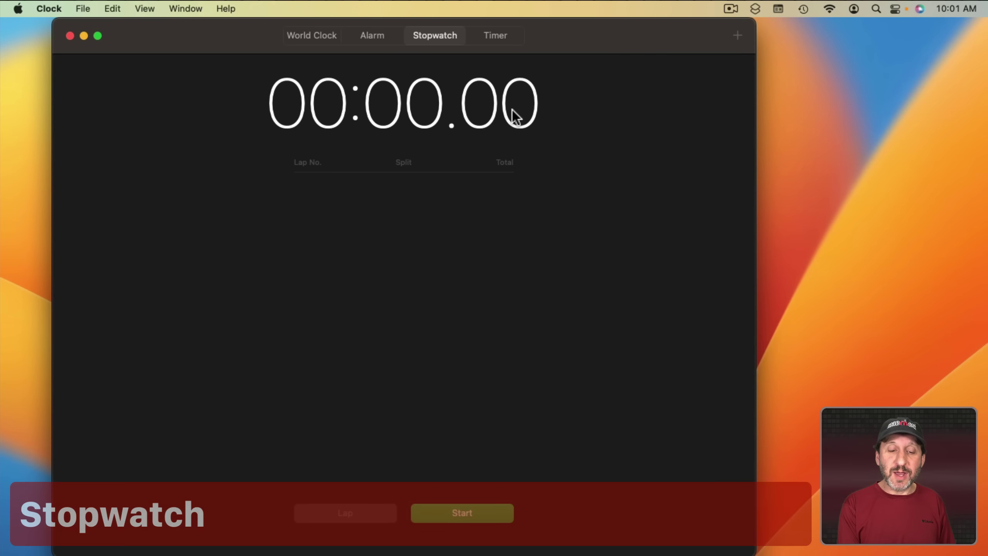
click(474, 516)
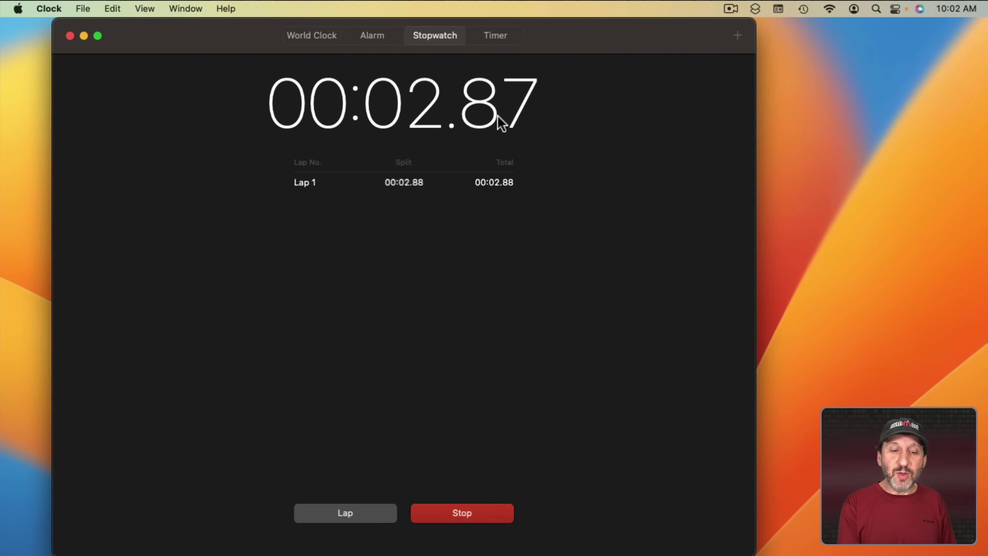
click(347, 514)
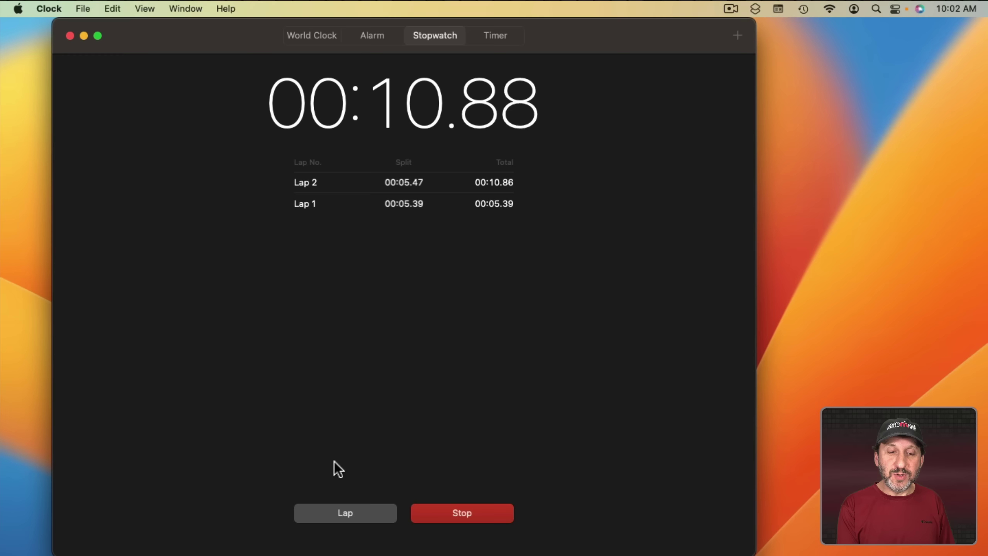
click(343, 514)
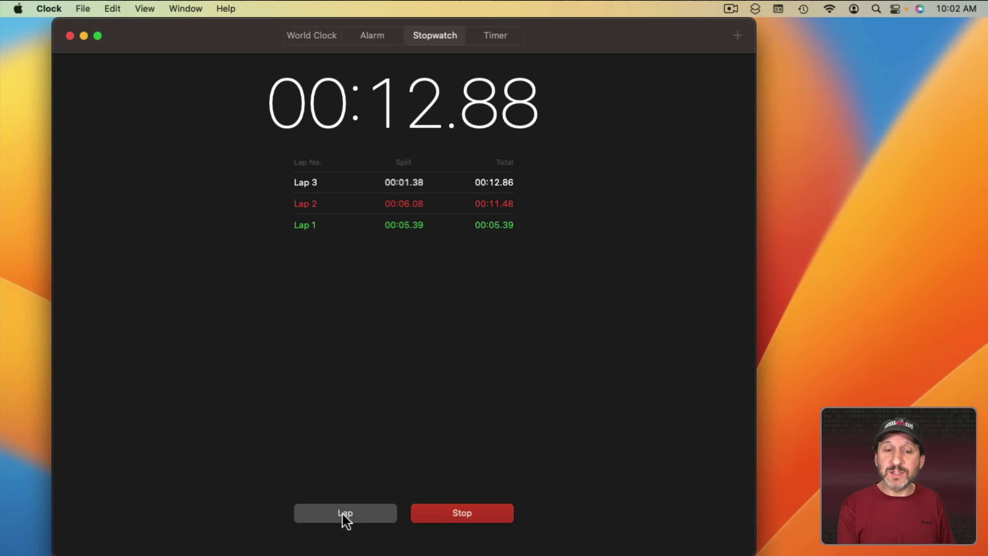
click(343, 515)
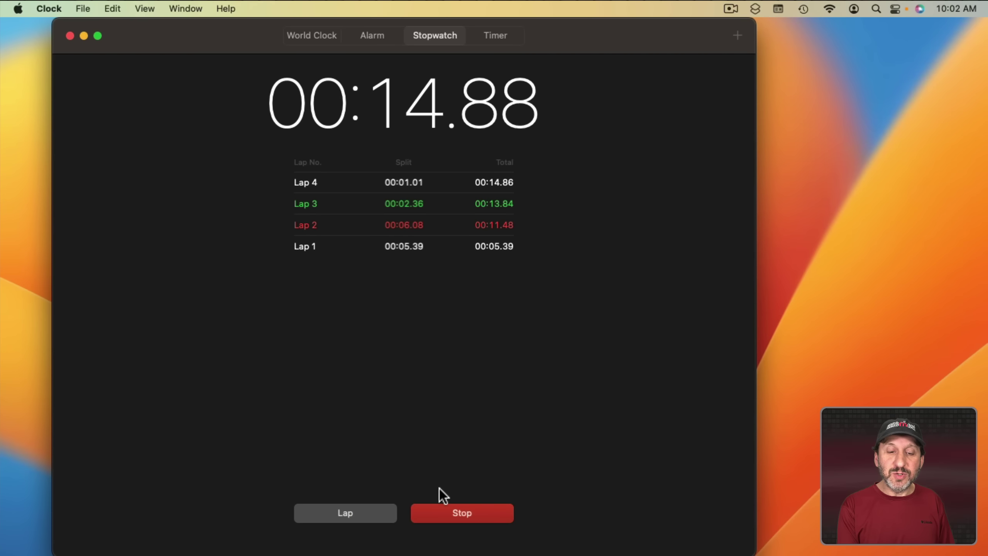
click(443, 511)
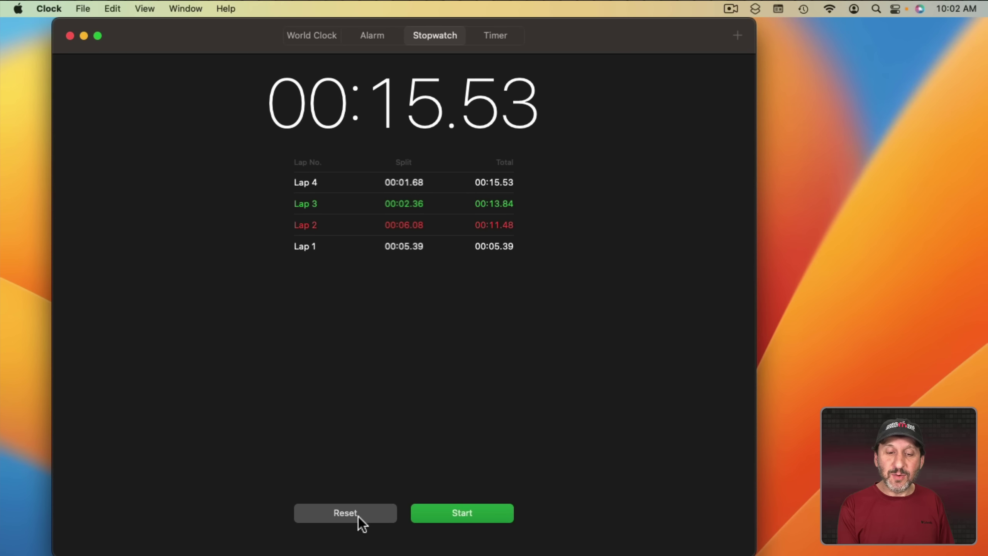
click(442, 514)
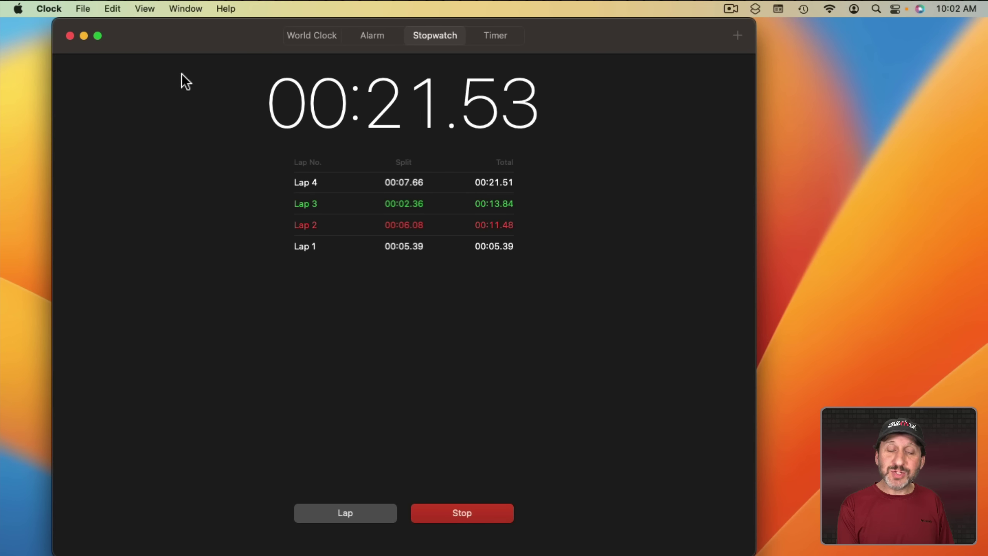
- Show the stopwatch as an analog dial via View > View Analog Stopwatch, then open the Timer
click(145, 9)
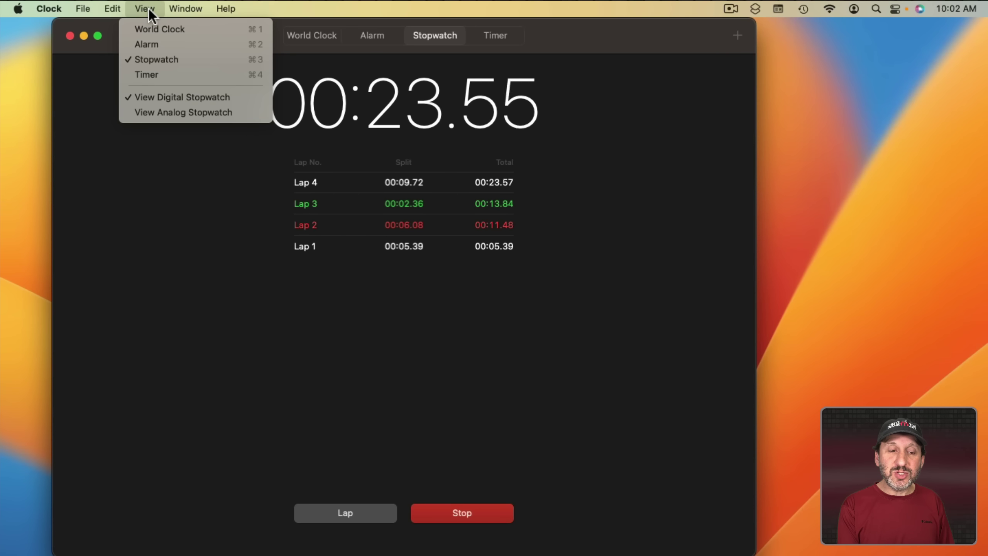
click(166, 113)
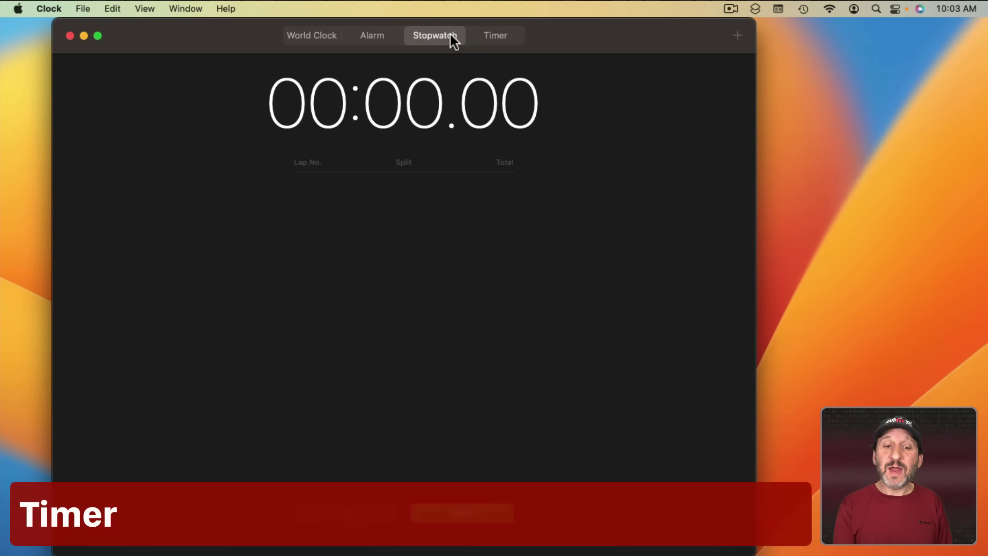
click(504, 36)
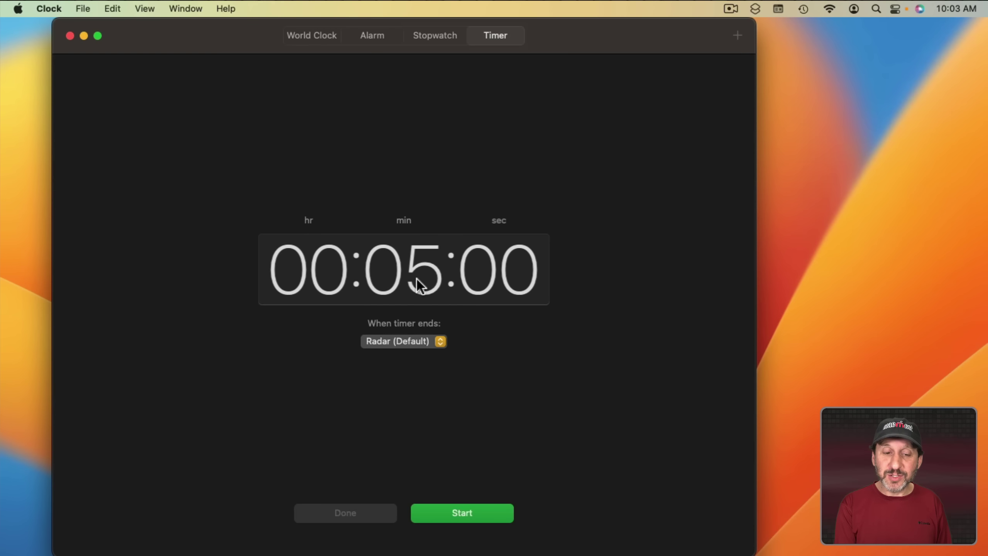
- Set the timer to 15 minutes and start the countdown
click(304, 273)
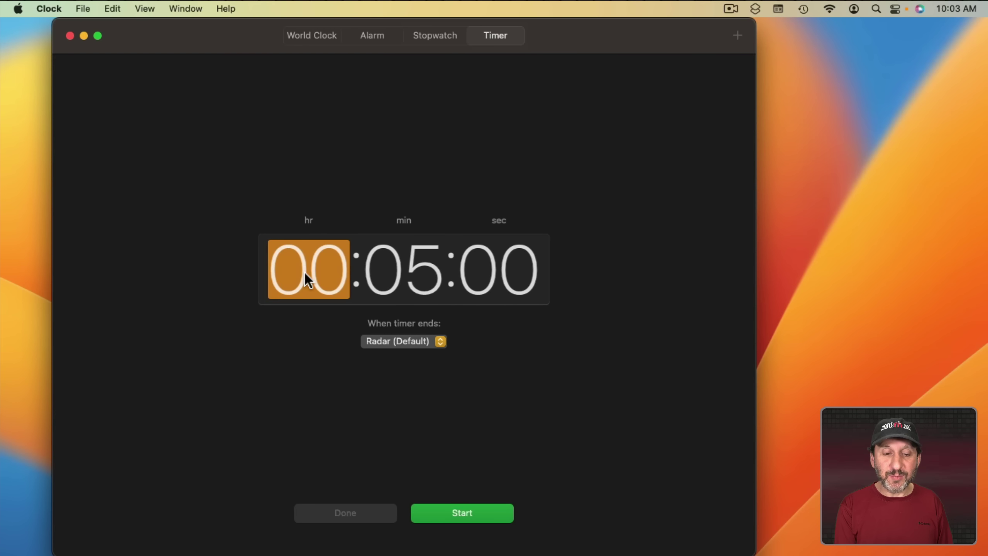
click(390, 267)
text(1)
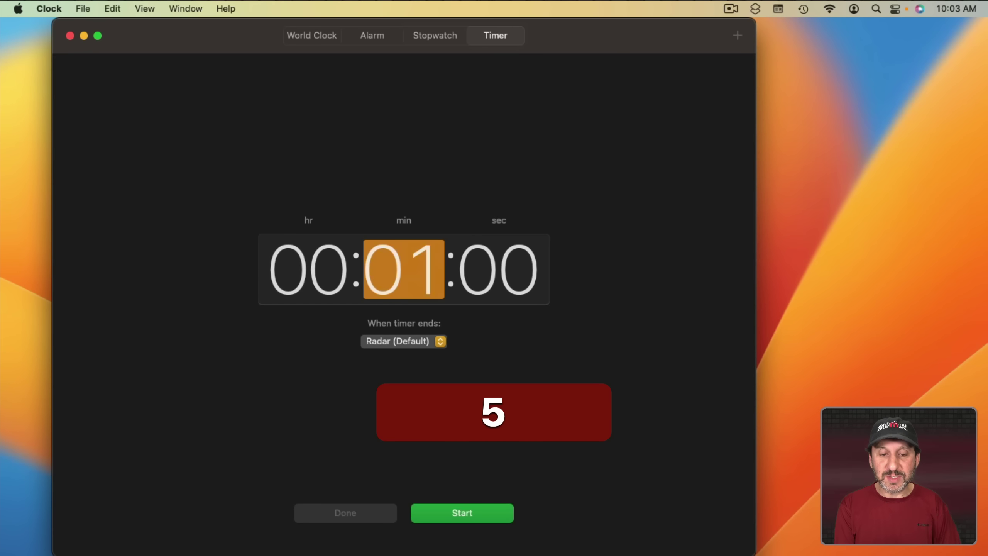
text(5)
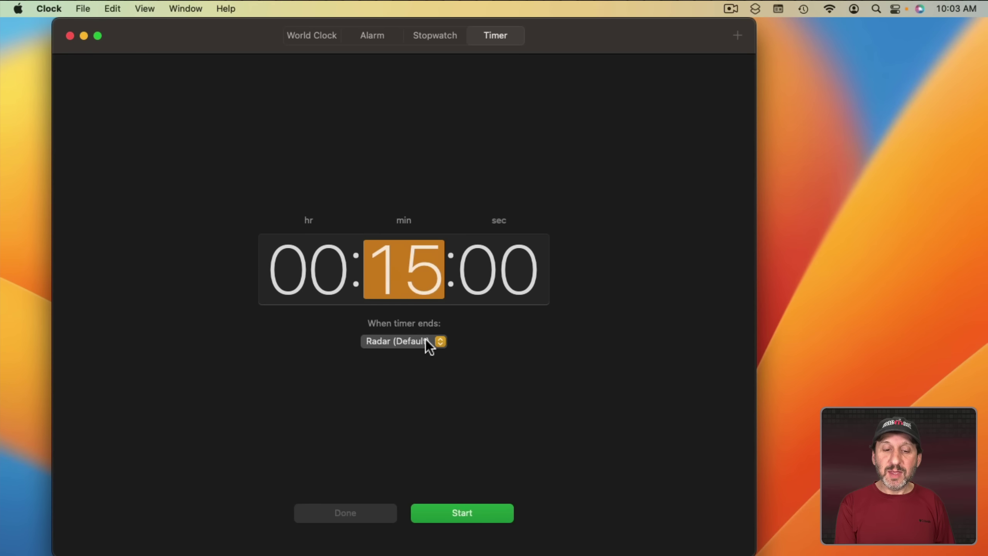
click(461, 513)
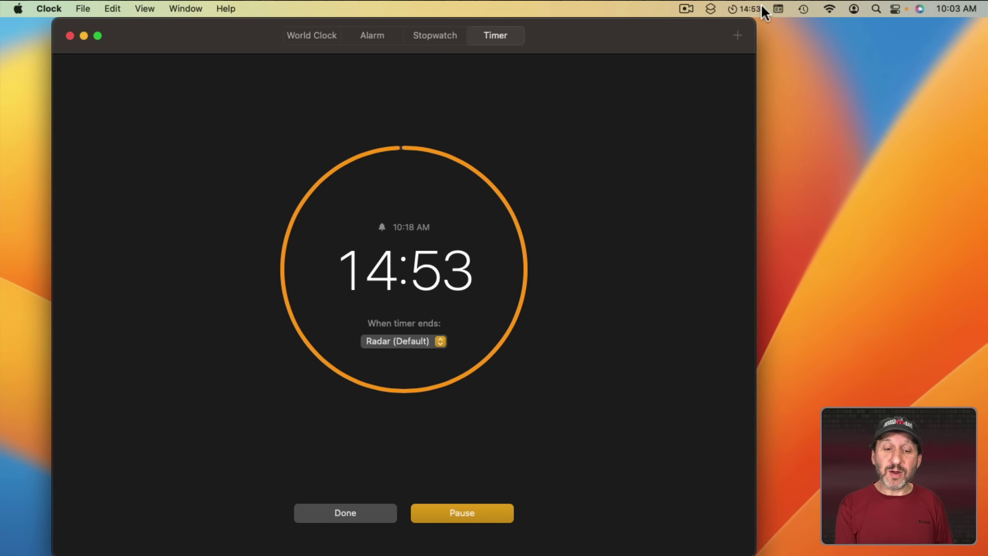
- Quit Clock, then reopen it from the menu-bar timer to find the countdown still running
click(45, 7)
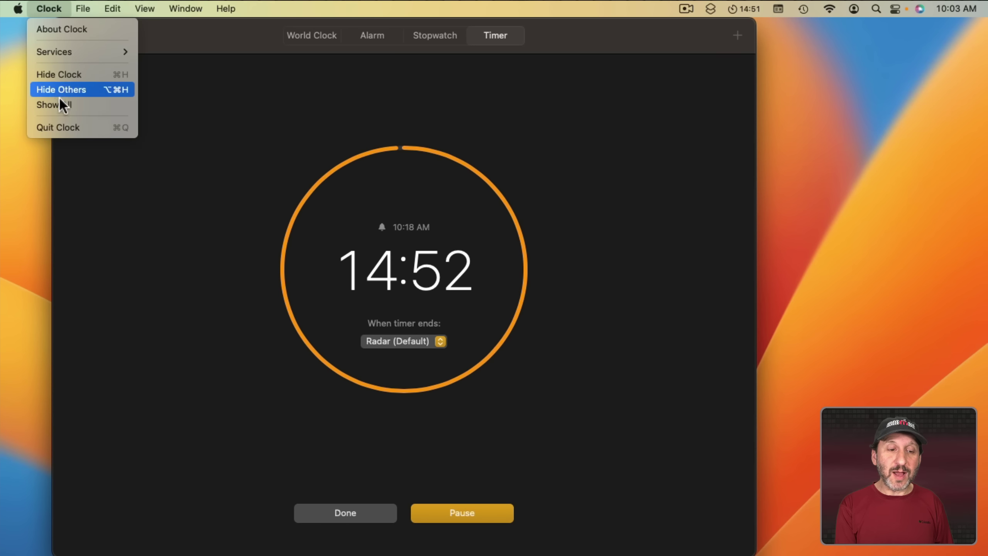
click(64, 129)
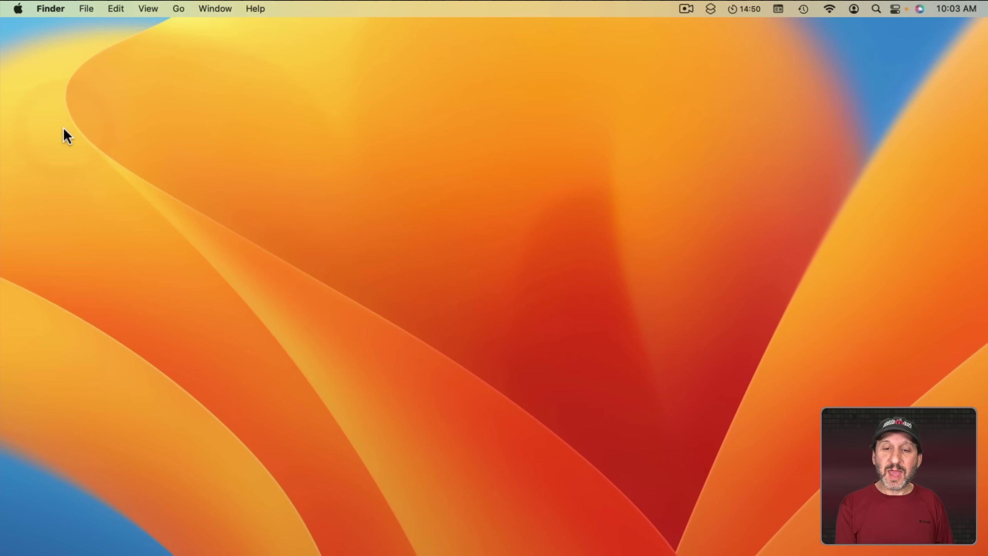
click(751, 5)
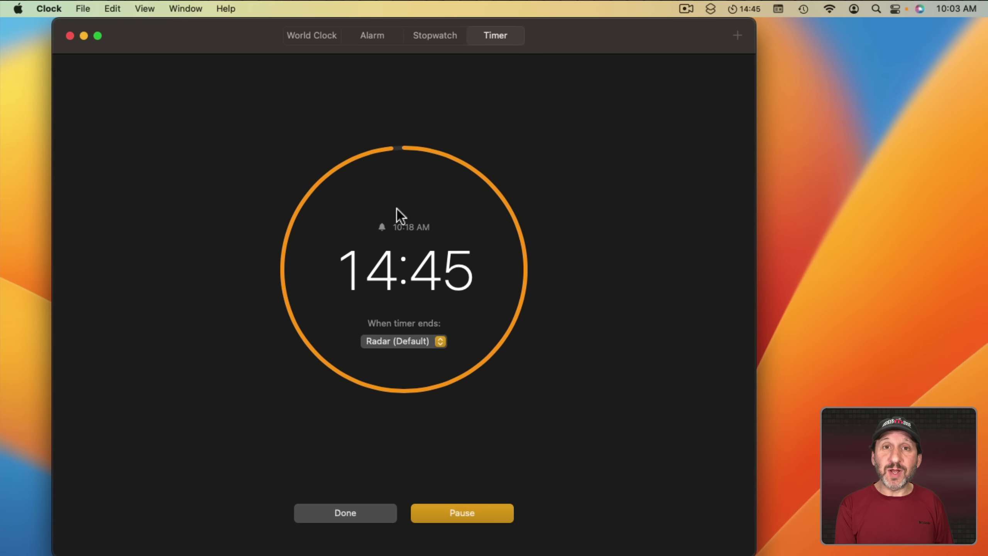
click(408, 342)
mouse_move(408, 545)
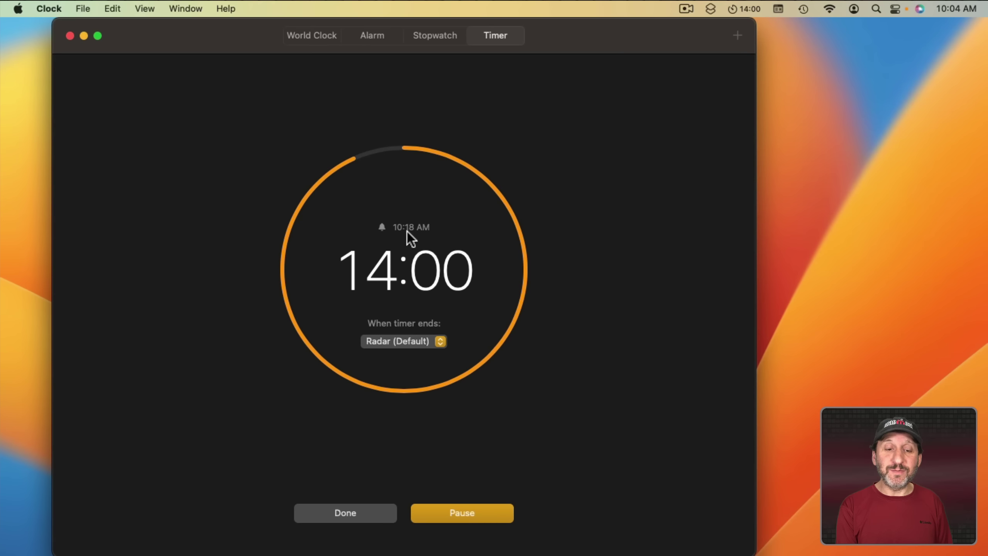
- Pause and resume the running countdown, then cancel it so the timer resets to 00:15:00
click(469, 514)
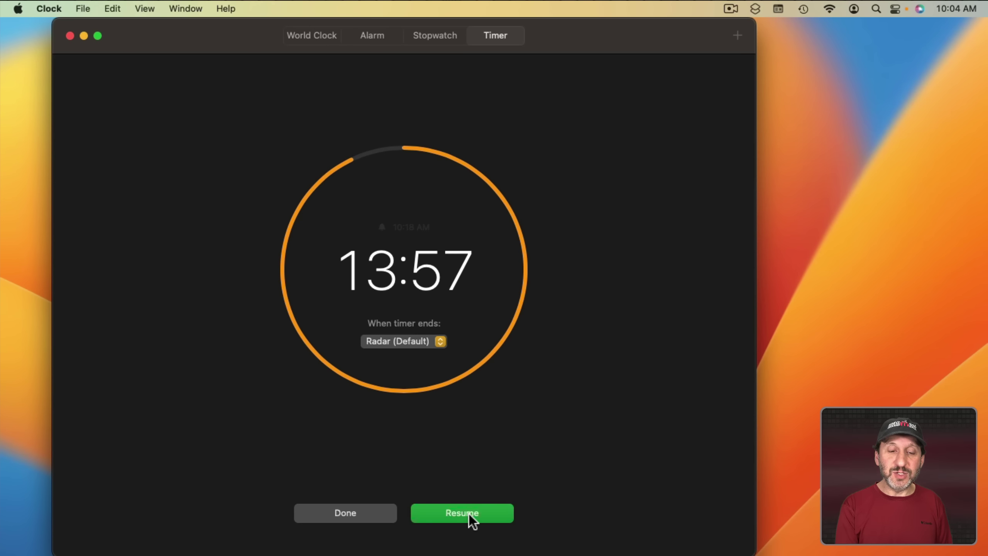
click(469, 515)
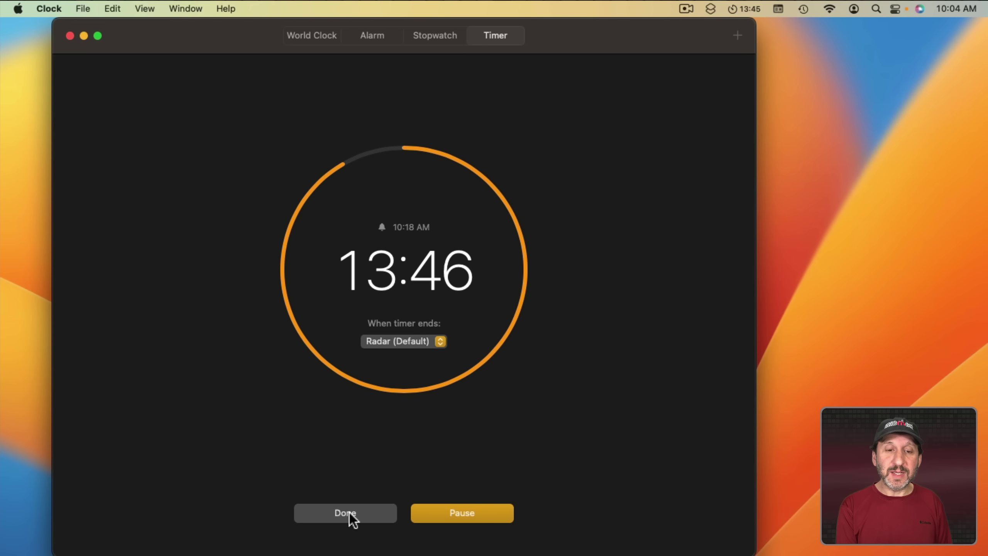
click(348, 513)
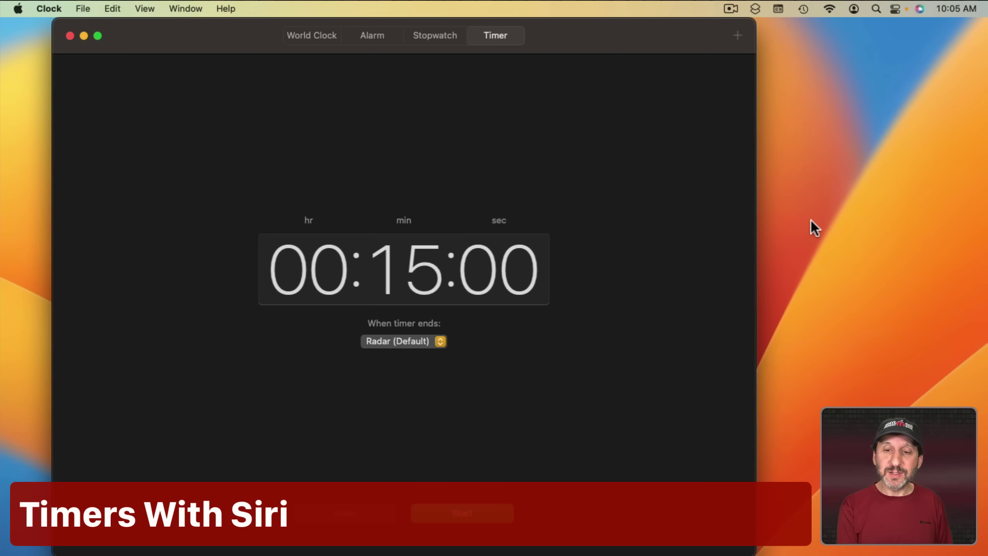
- Use Siri from the menu bar to start a countdown timer ending at 10:10 AM
click(923, 10)
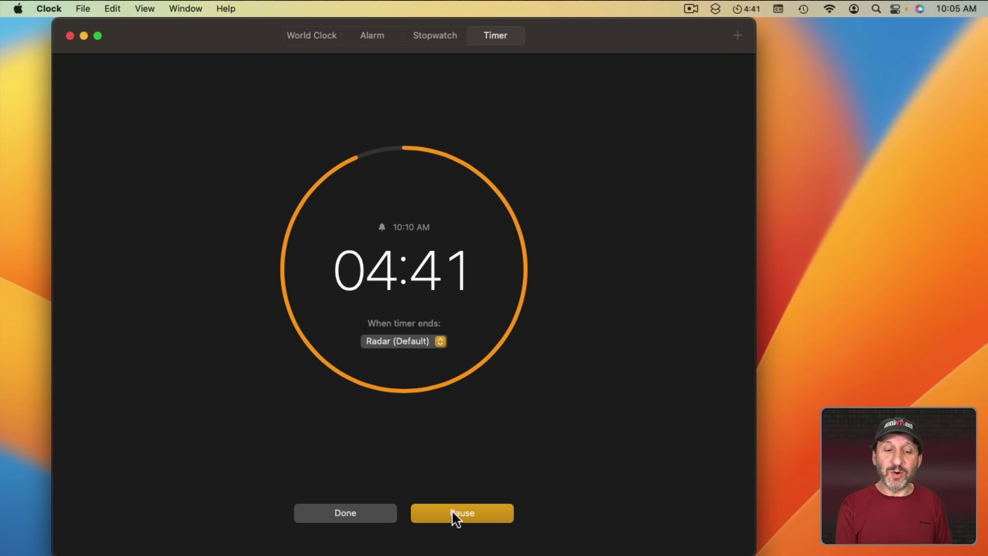
click(921, 9)
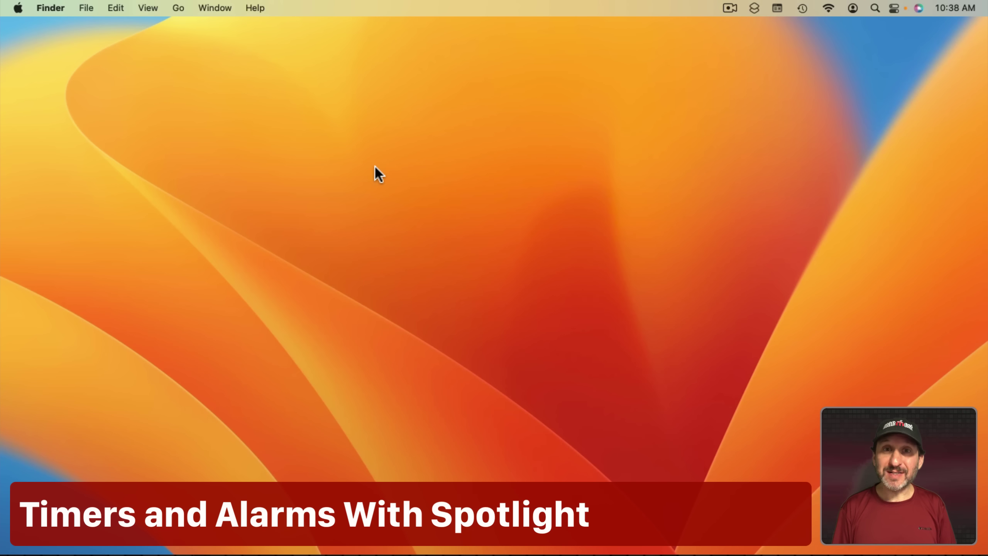
- Start a 15-minute timer through Spotlight's Start Timer and open its countdown in Clock
key(super+space)
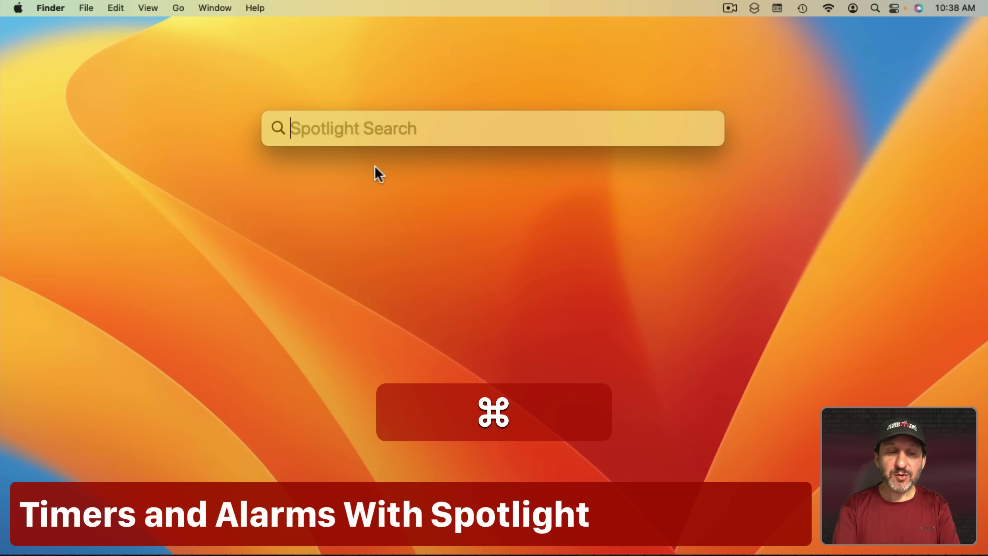
text(timer)
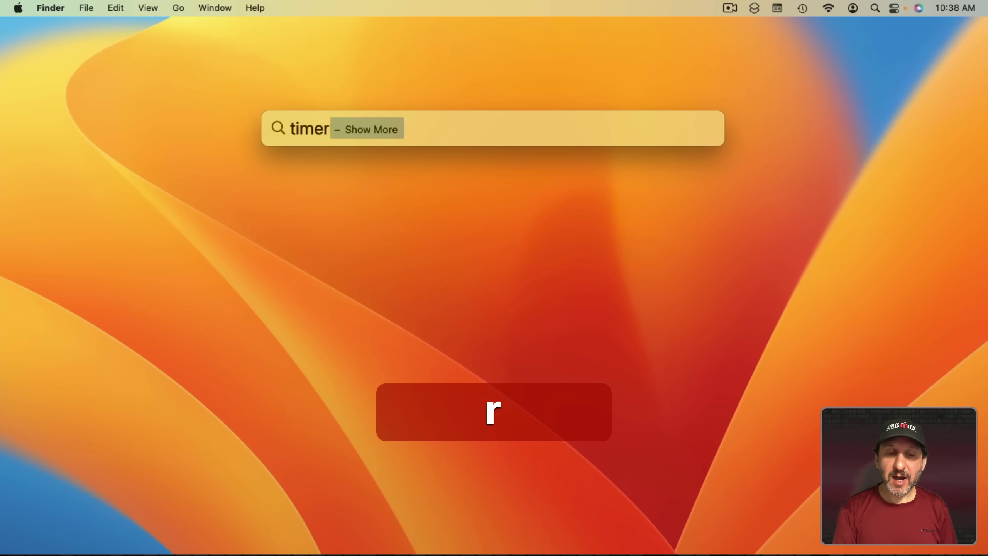
key(Down)
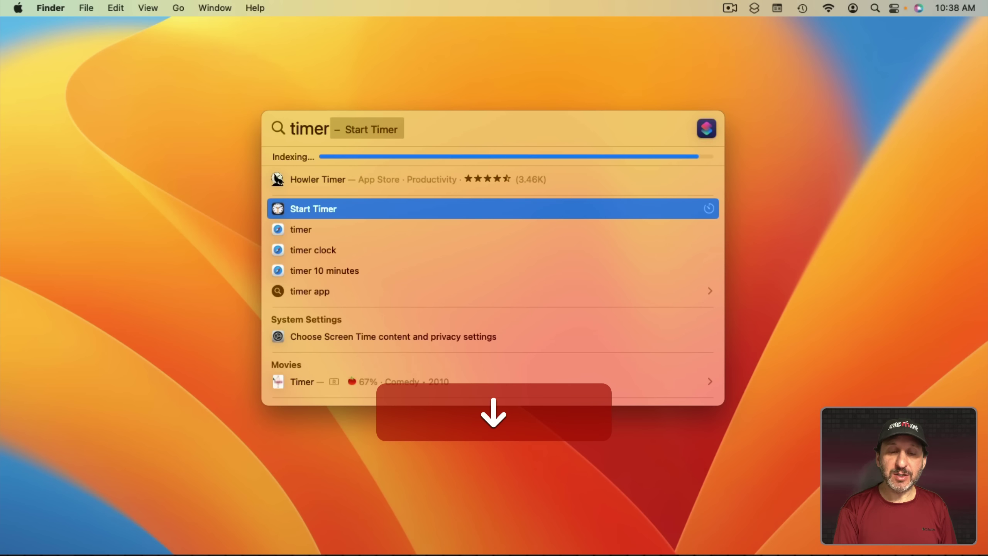
key(Return)
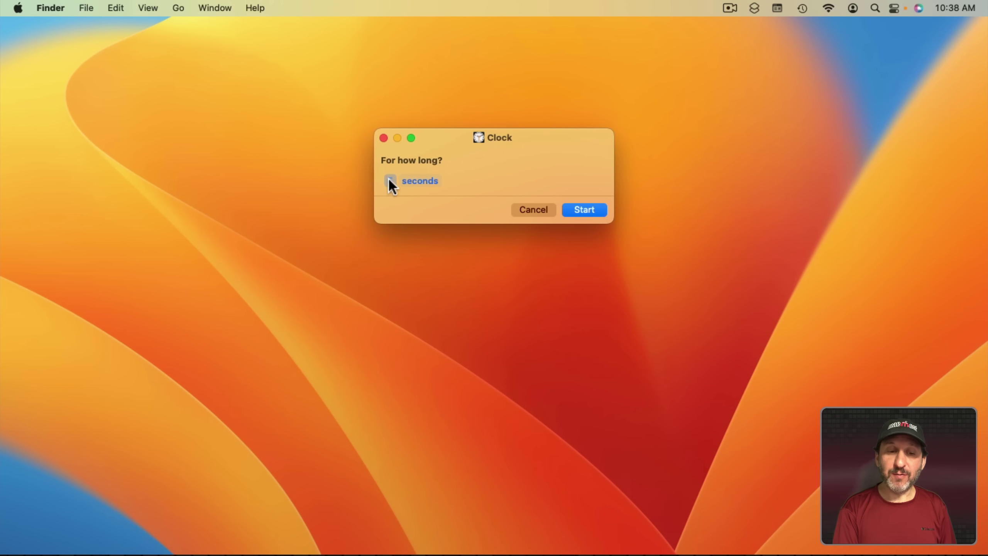
click(394, 184)
text(15)
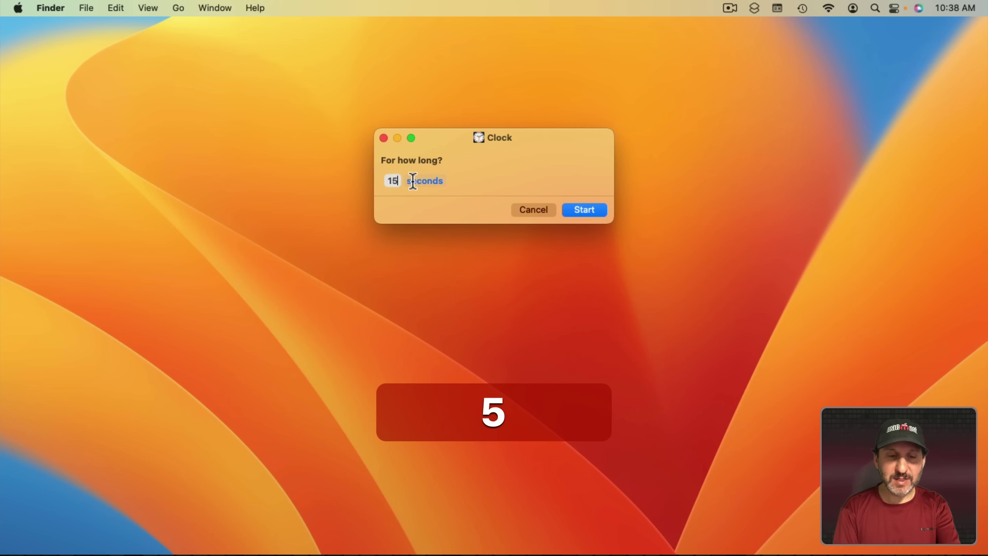
click(413, 182)
click(424, 191)
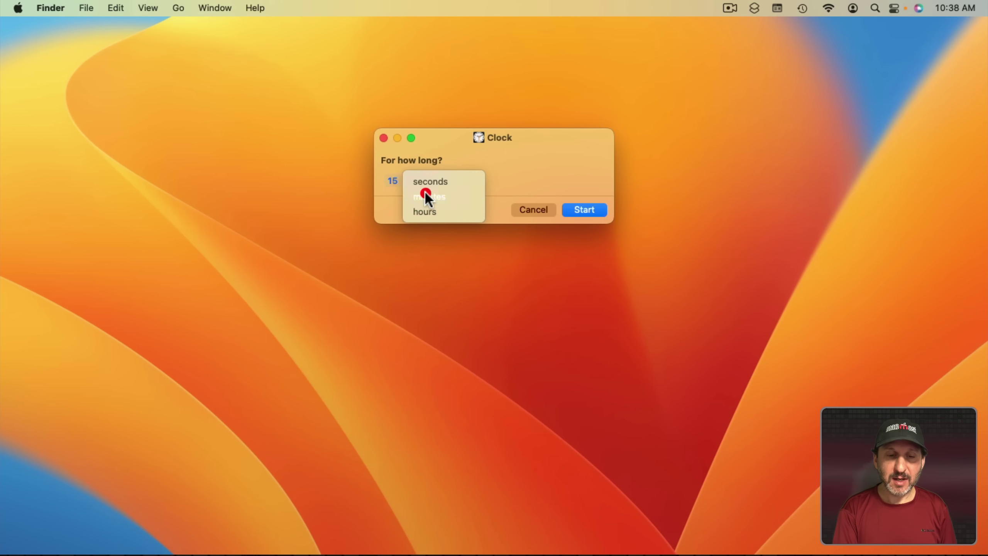
click(569, 214)
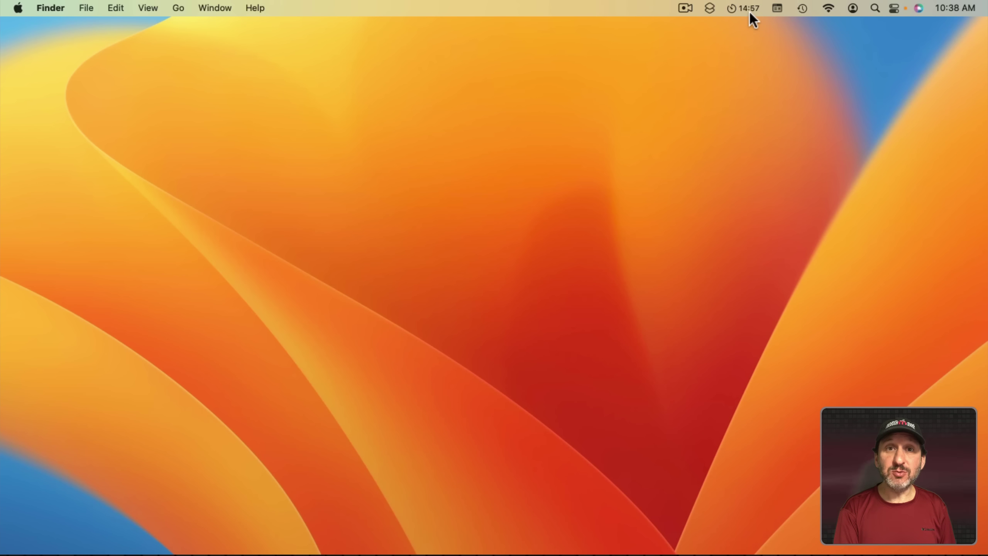
click(744, 8)
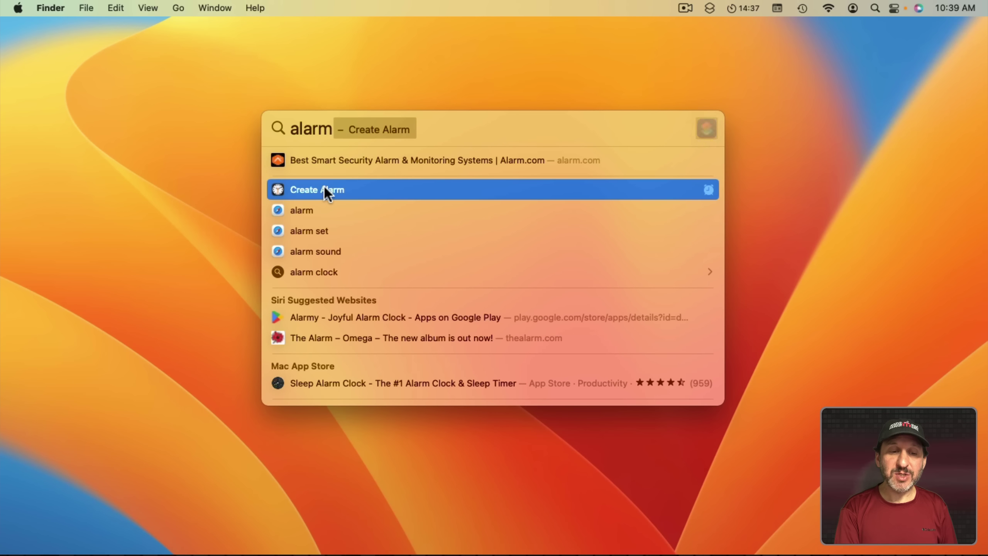
- Create a 10:39 AM alarm from Spotlight, then launch Clock and view its Alarms list
click(325, 188)
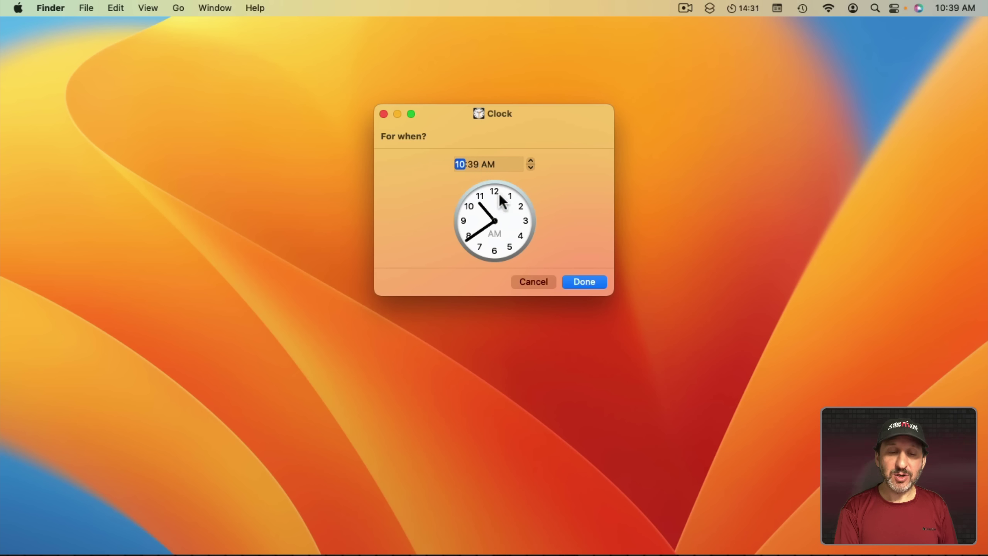
click(580, 282)
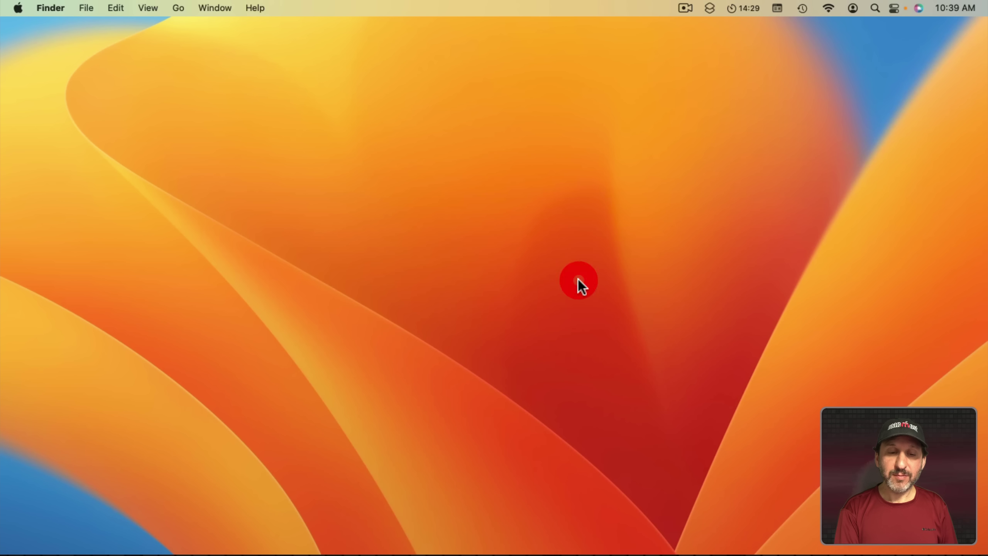
key(super+space)
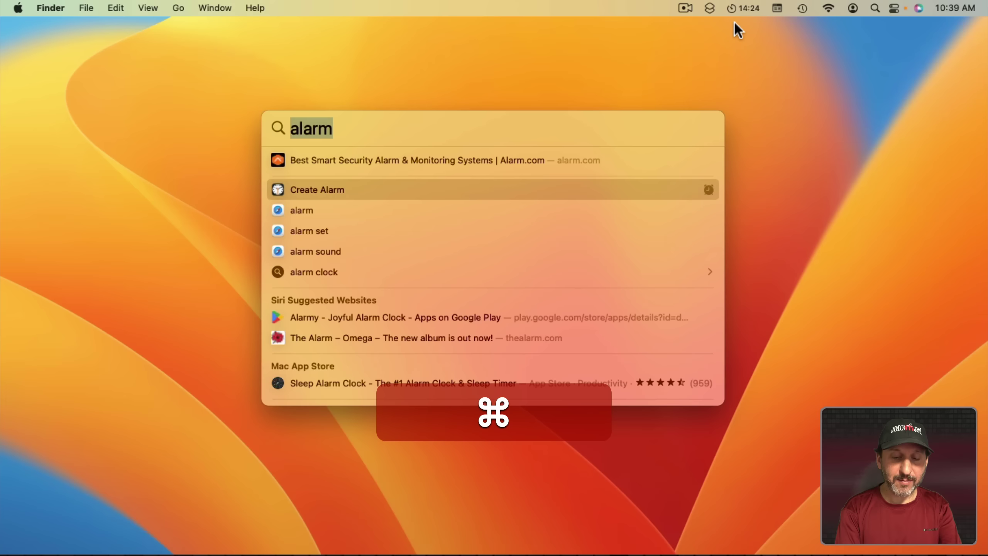
text(clock)
key(Return)
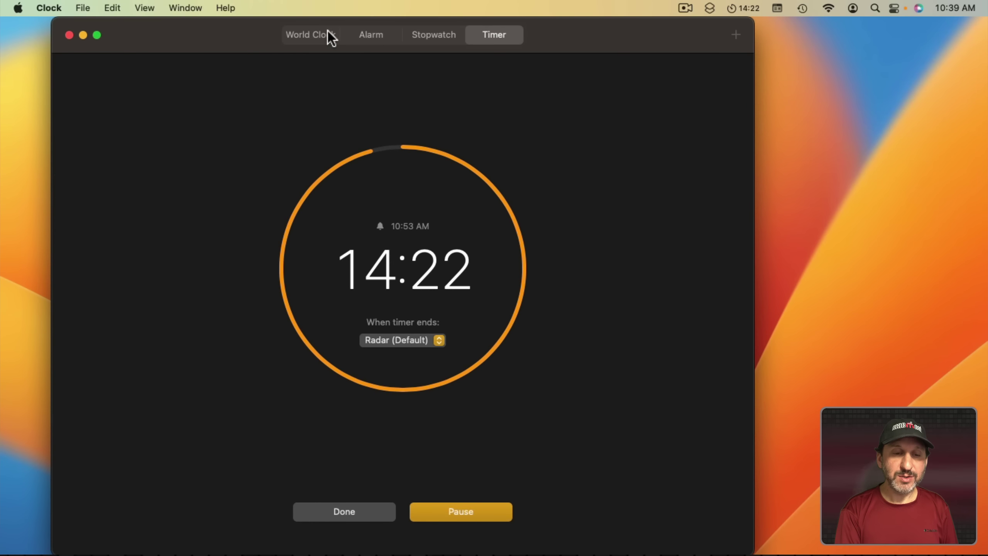
click(373, 37)
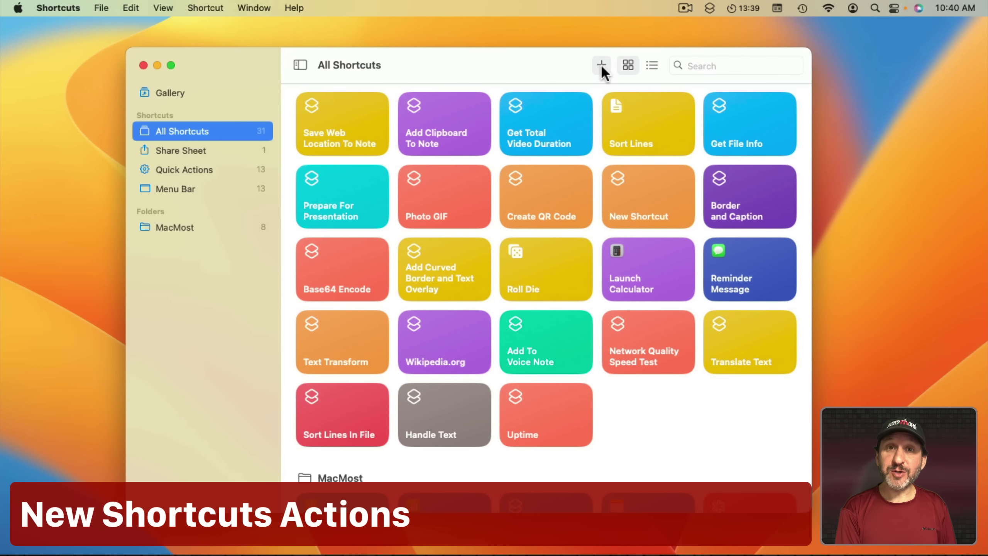
- Create a new shortcut containing the Clock app's Open Tab action
click(601, 64)
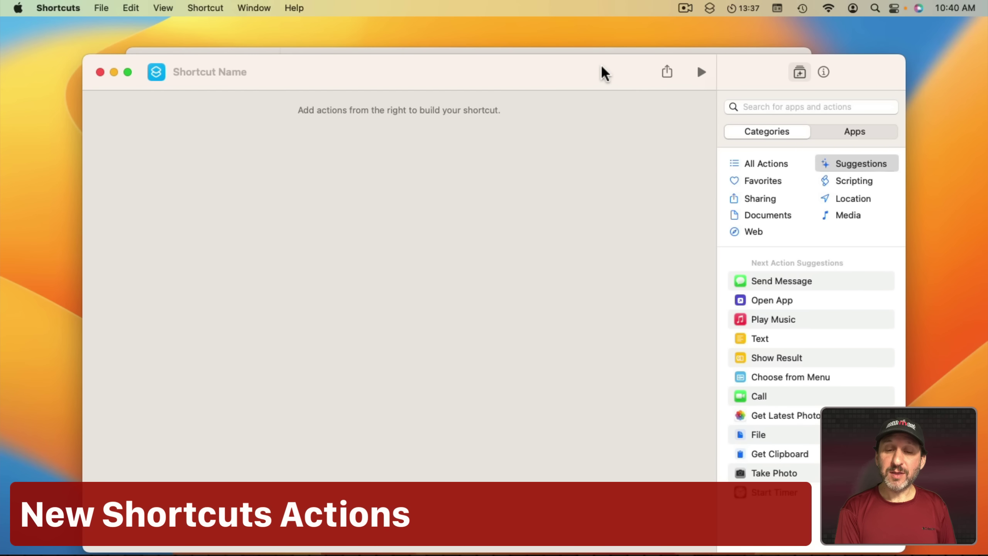
click(840, 133)
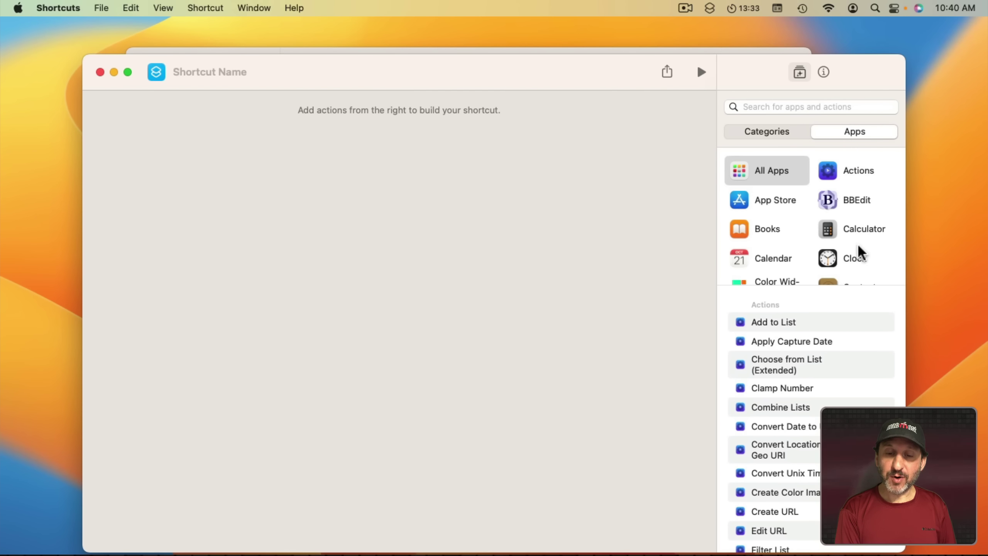
click(856, 257)
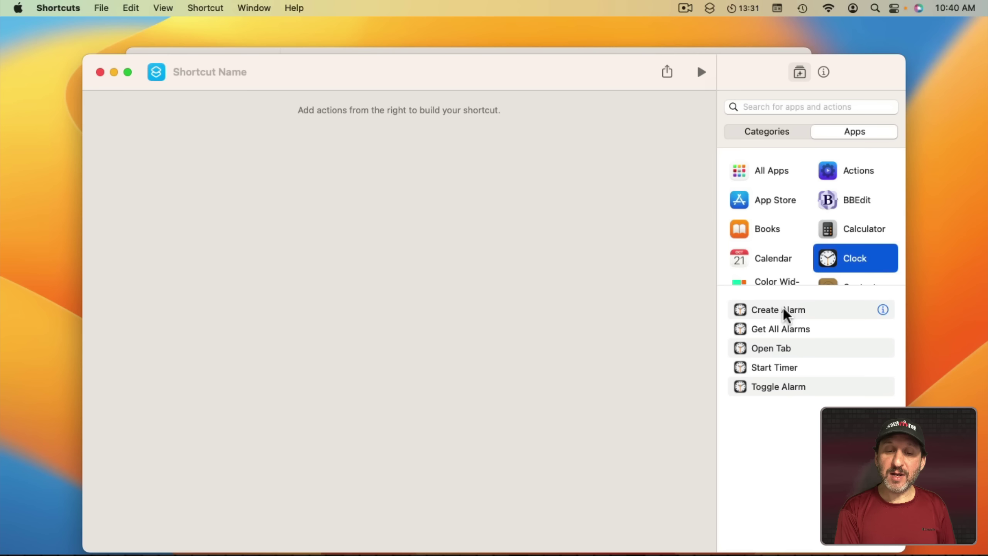
click(785, 354)
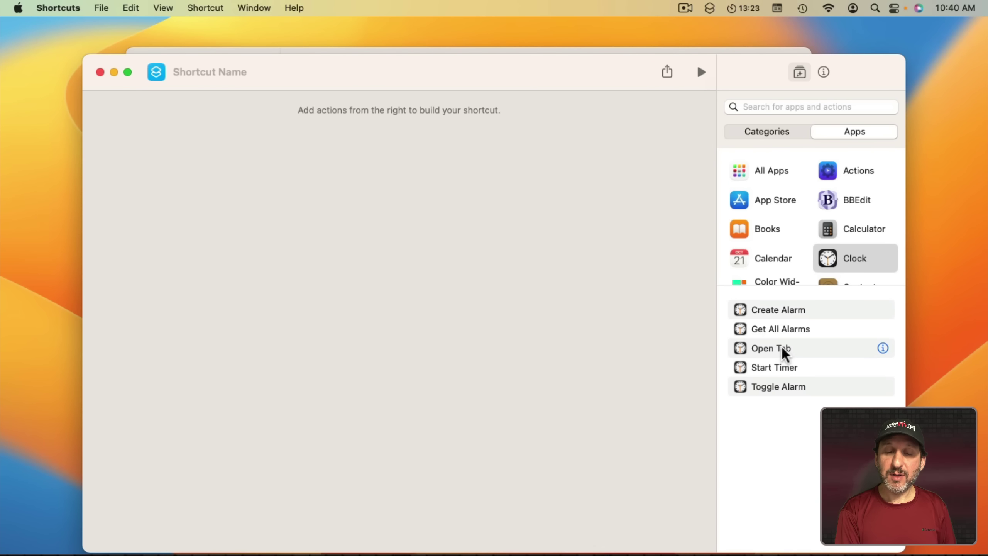
double_click(786, 354)
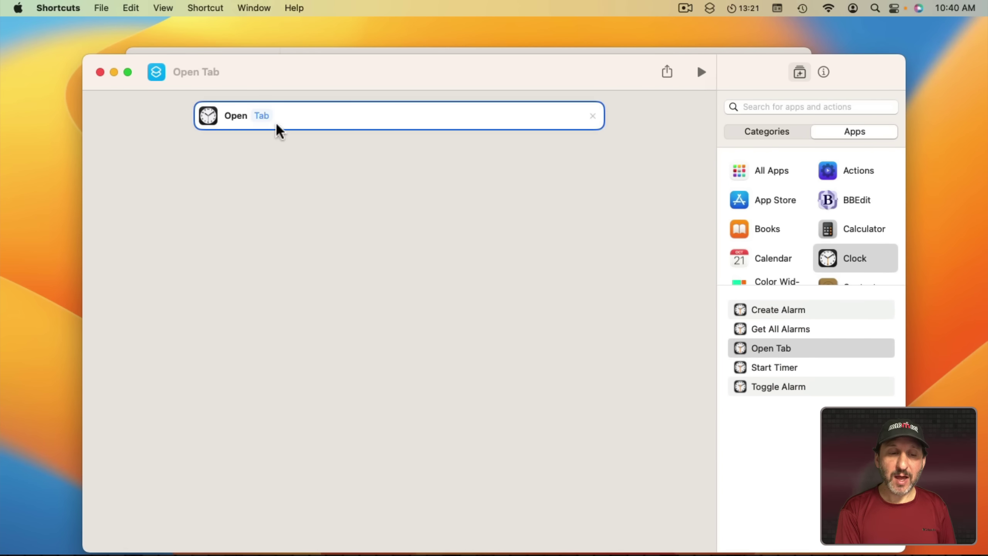
- Review the Open Tab tab choices unchanged and read the Toggle Alarm action's description
click(261, 116)
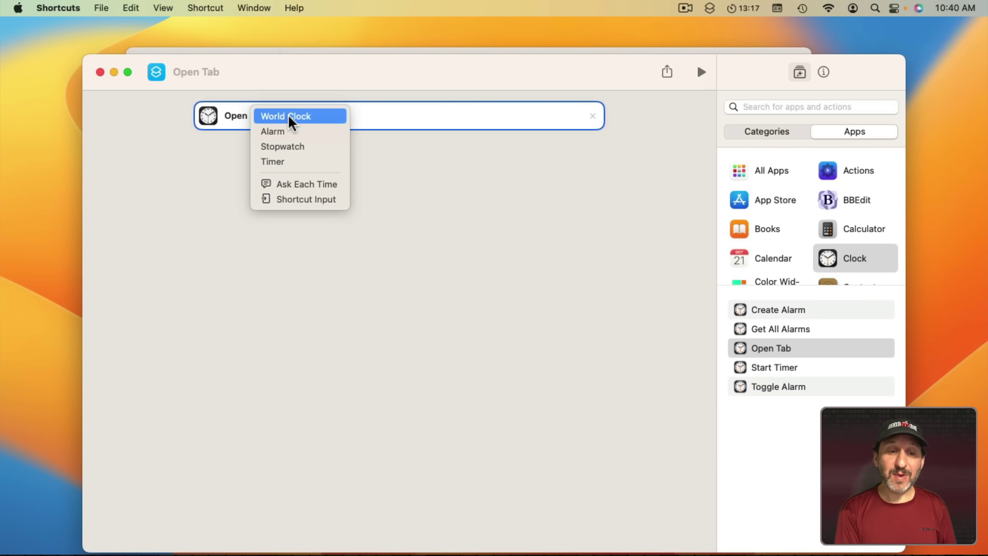
click(214, 185)
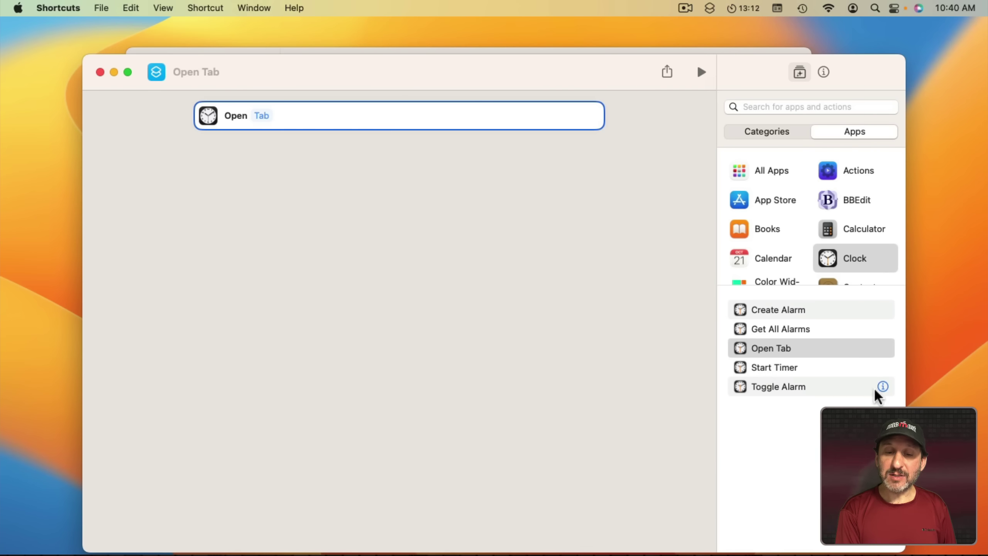
click(882, 387)
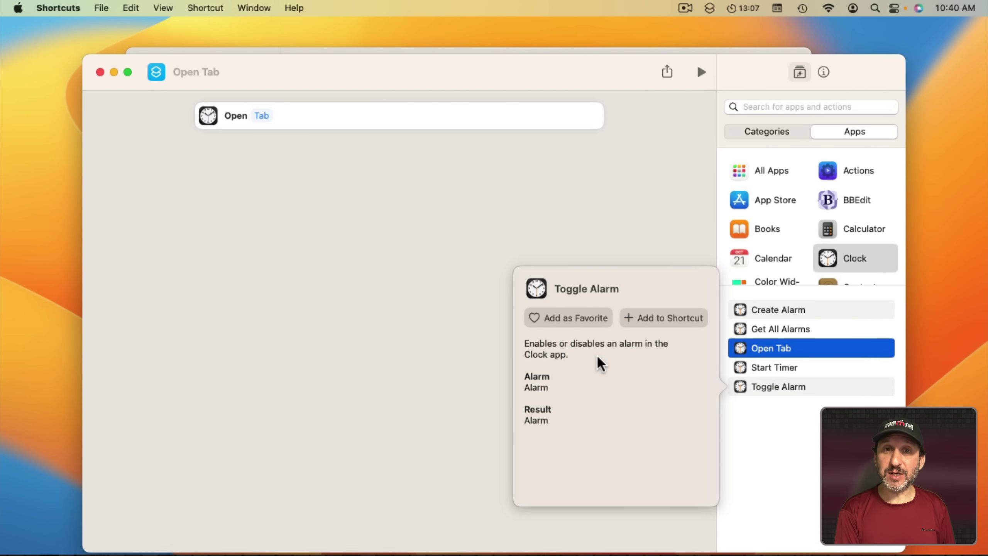
click(476, 350)
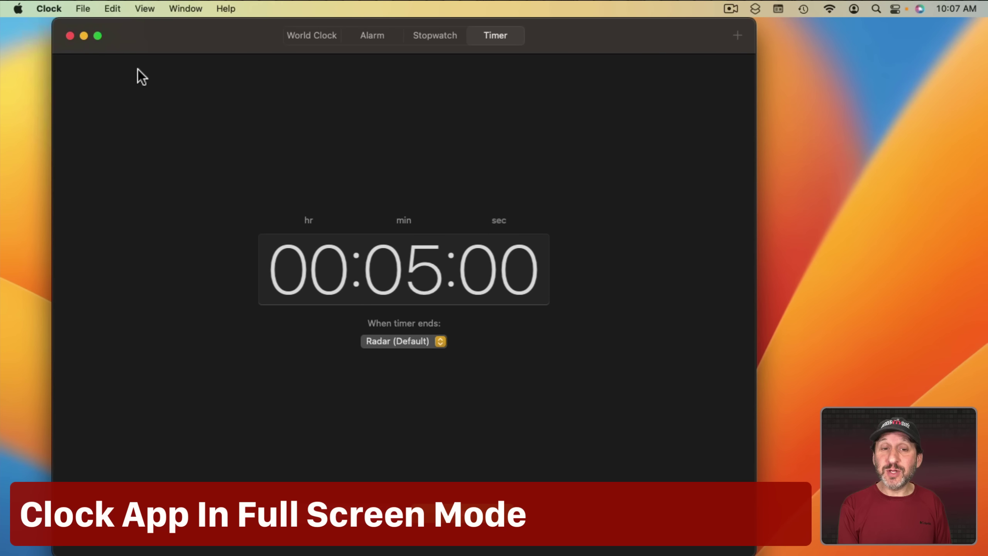
- Make Clock full screen from World Clock and run the stopwatch in analog dial view
click(309, 36)
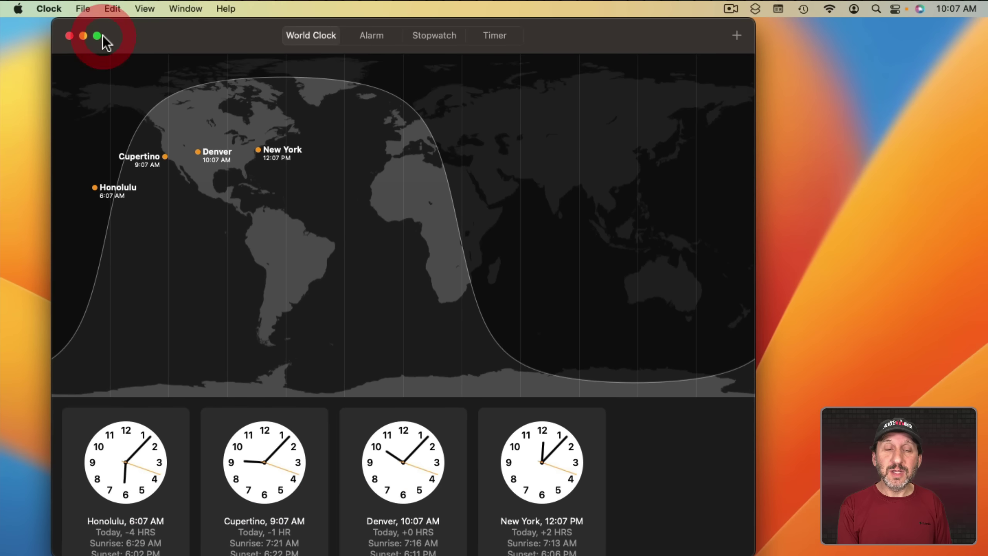
click(96, 36)
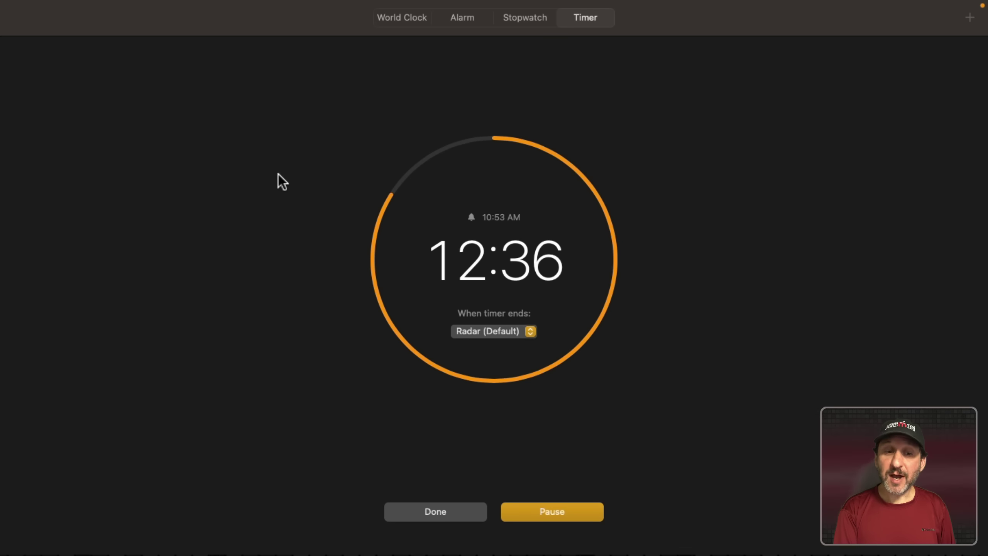
click(521, 25)
click(547, 506)
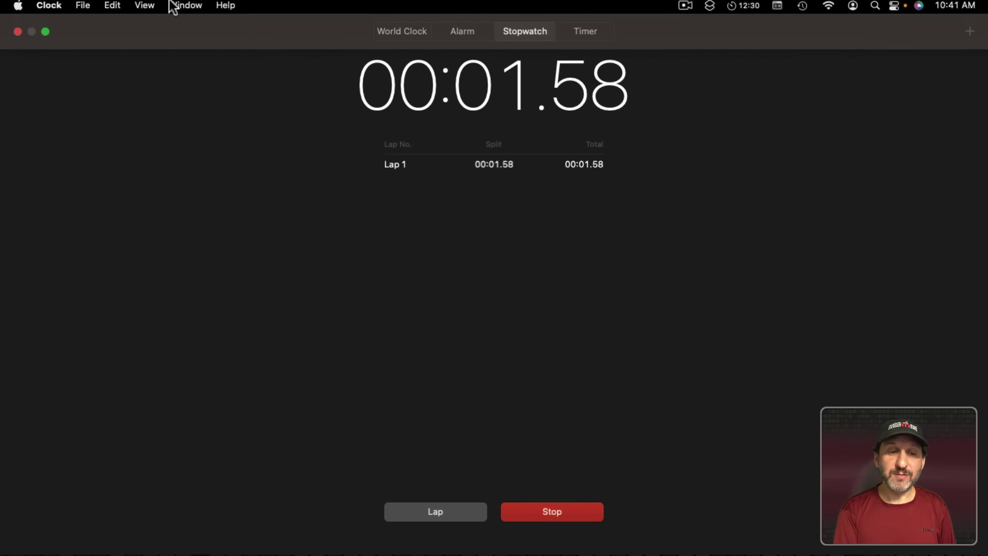
click(143, 5)
click(159, 114)
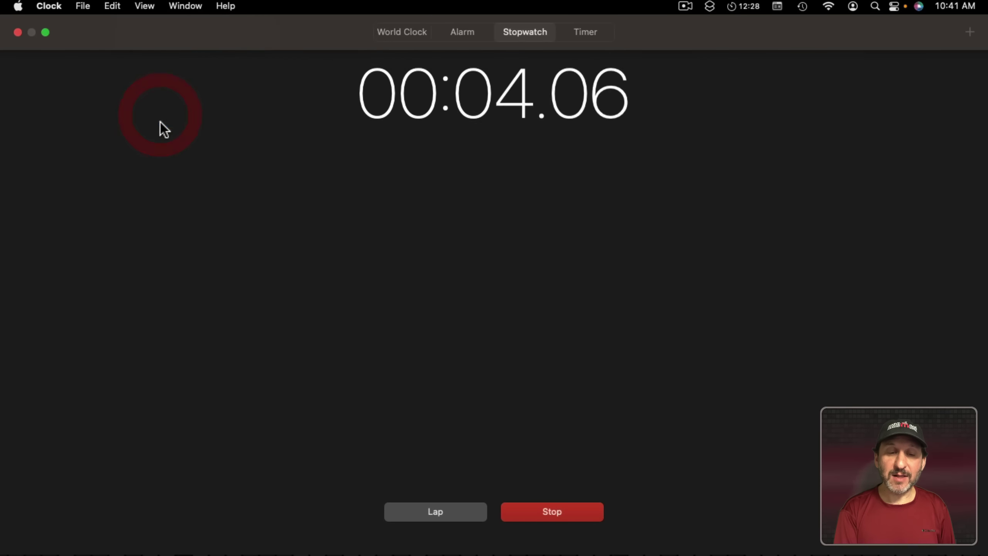